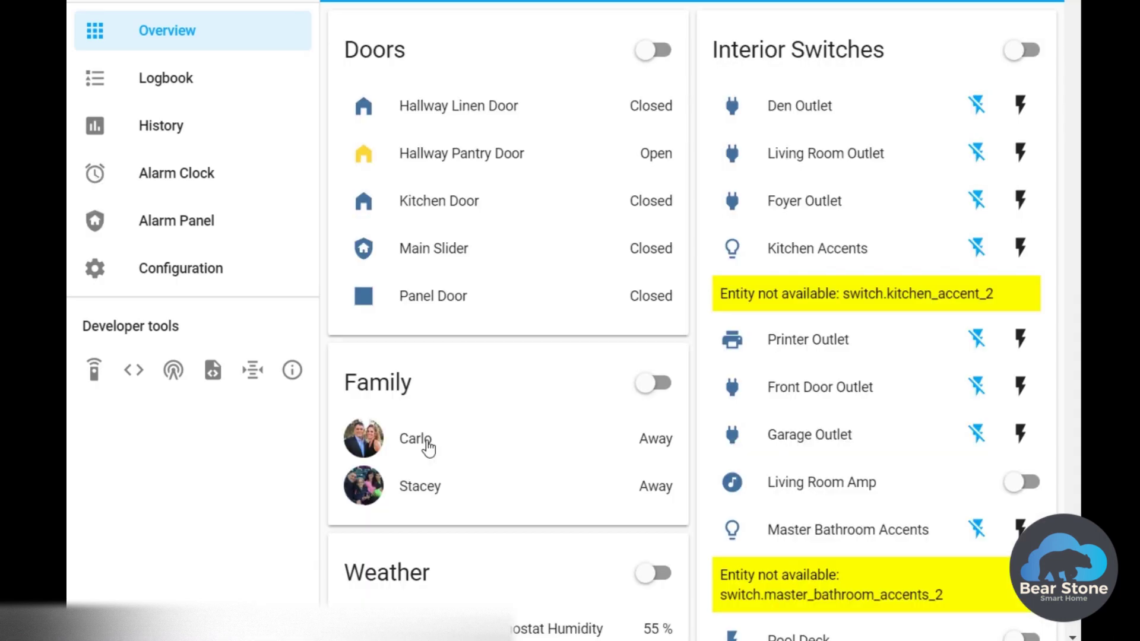
Open the first Family member's tracker details, which show Away via NmapDeviceScanner
left_click(425, 445)
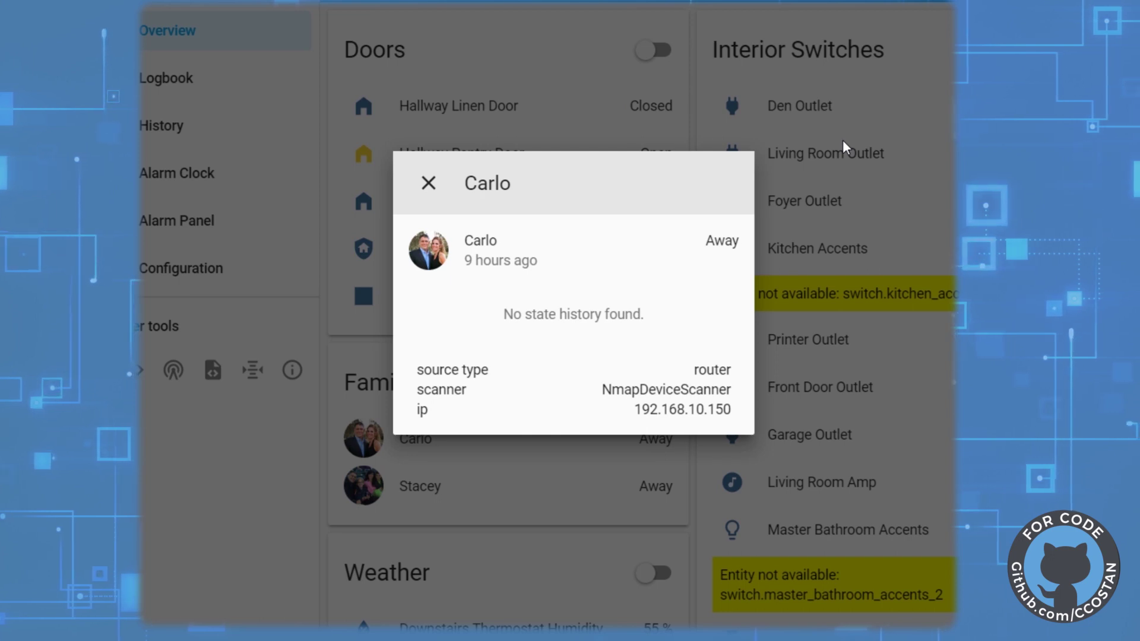
Dismiss the family member's tracker details dialog
left_click(217, 473)
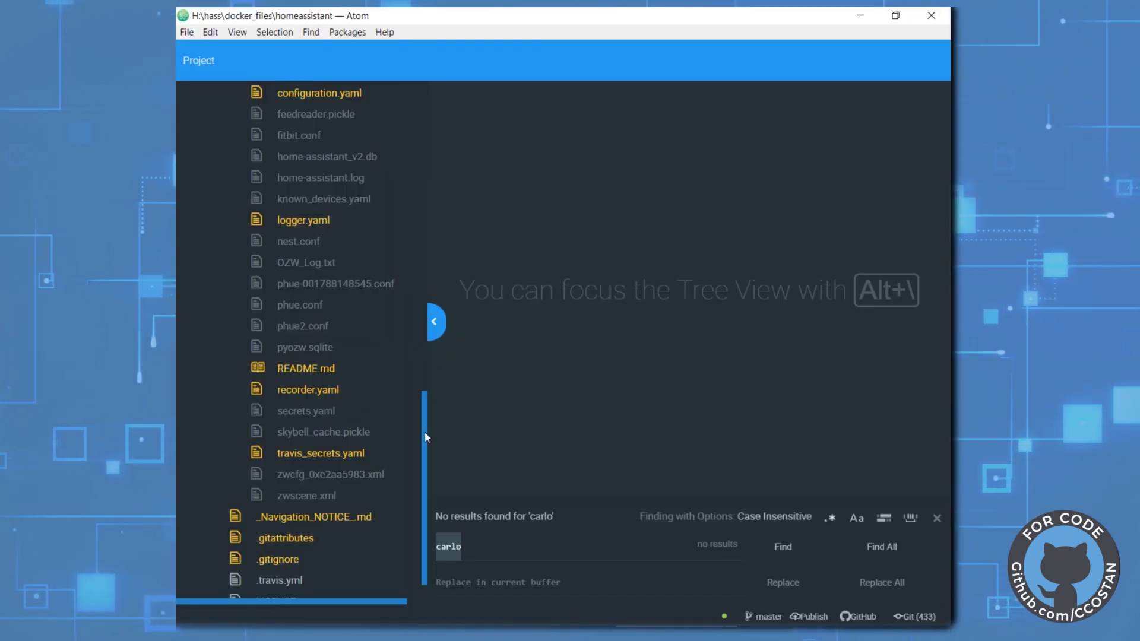
Open group/people.yaml and highlight the owner's device_tracker entry on line 3
left_click_drag(423, 432, 427, 332)
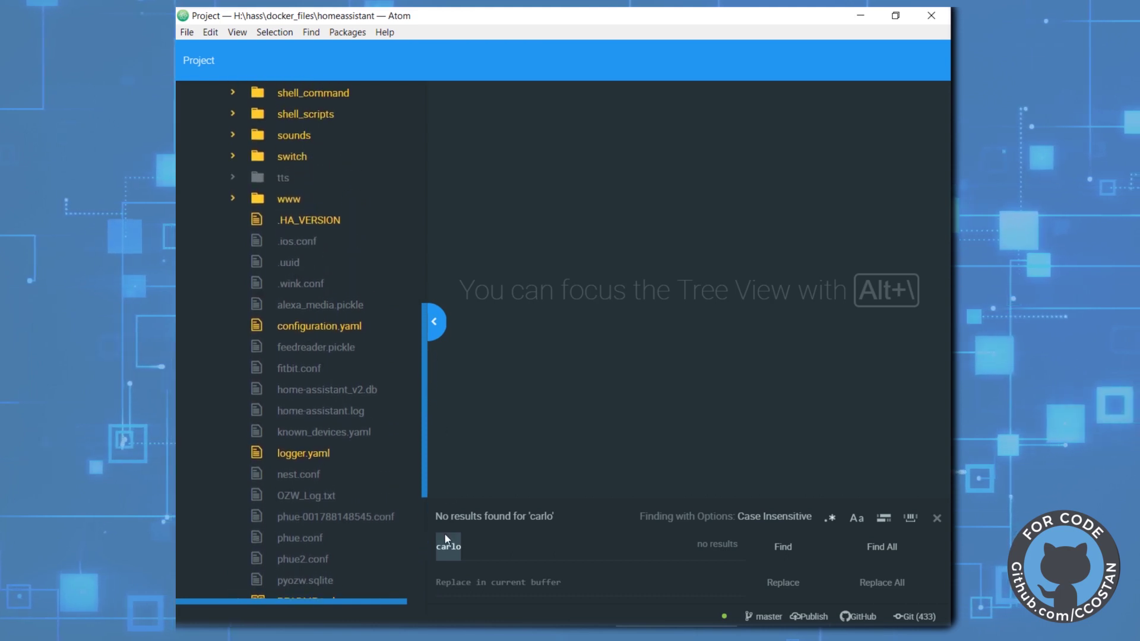
left_click(423, 337)
scroll(284, 258, "up", 7)
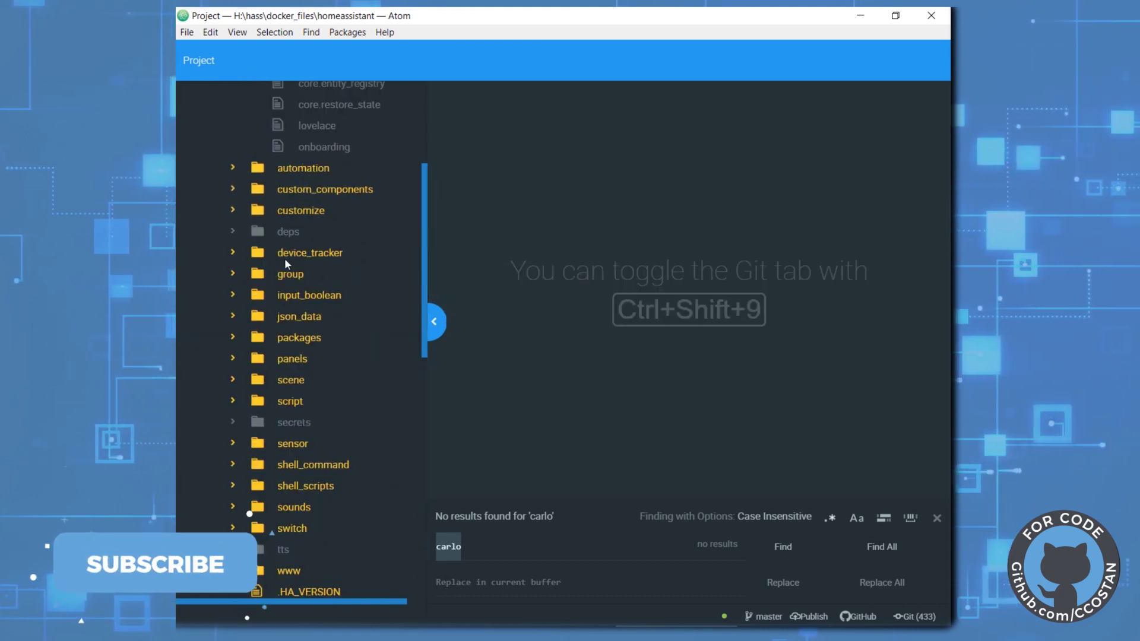
left_click(237, 272)
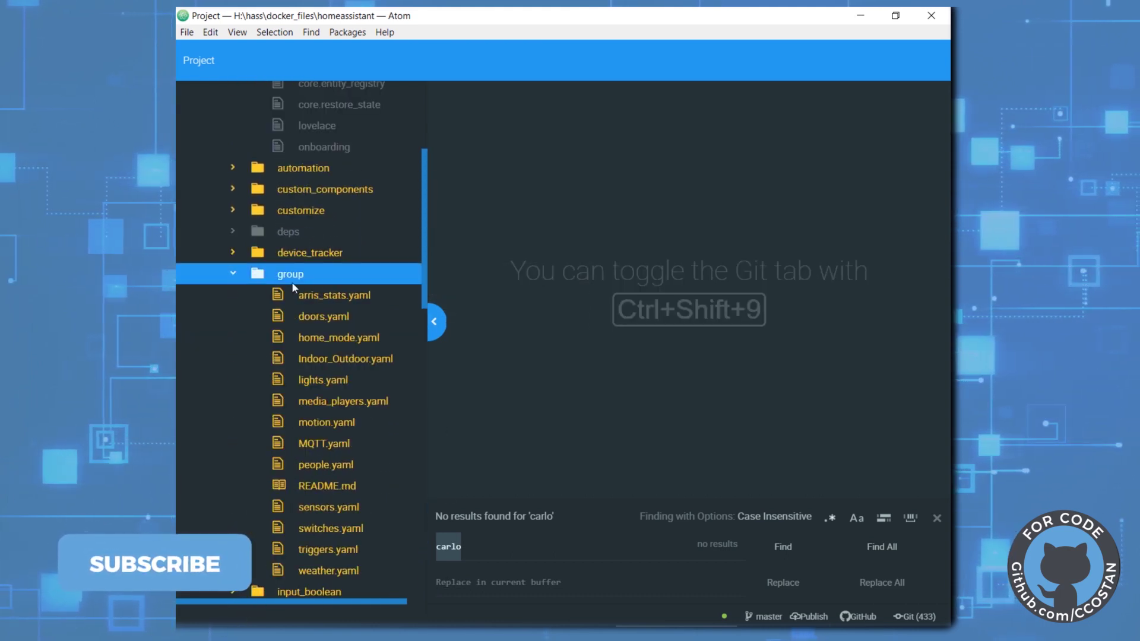
left_click(319, 465)
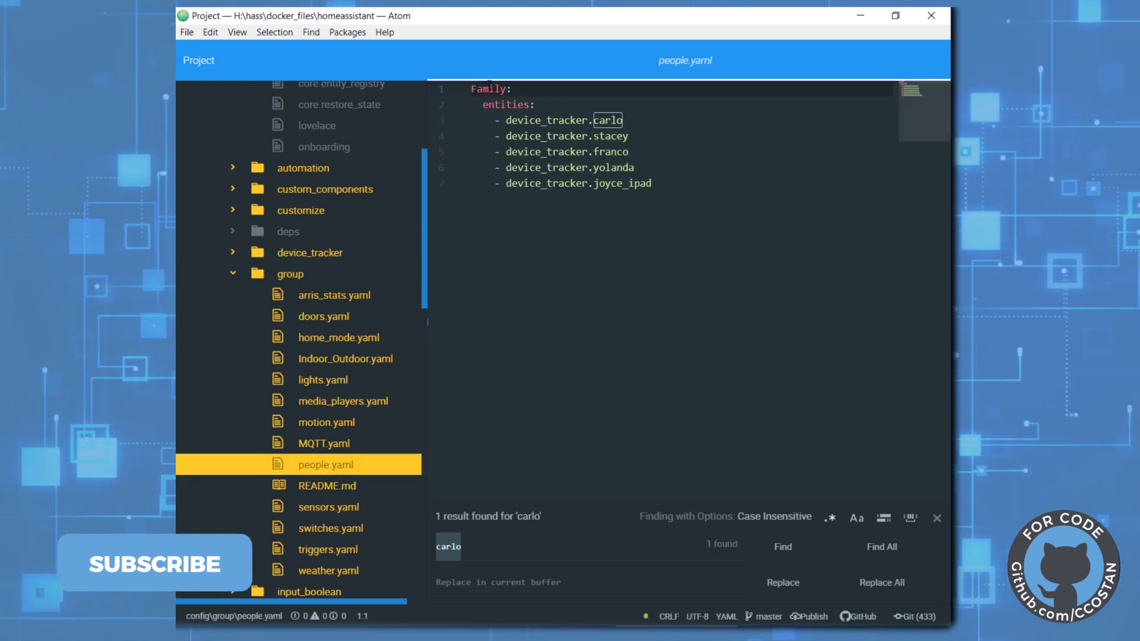
left_click(633, 119)
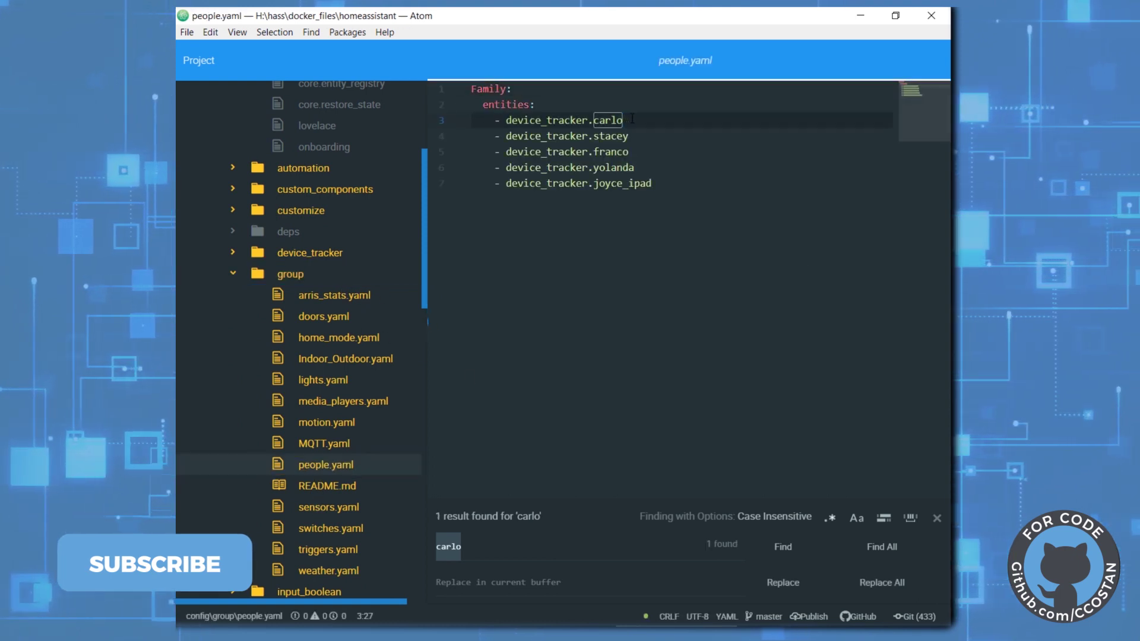
left_click_drag(632, 119, 508, 118)
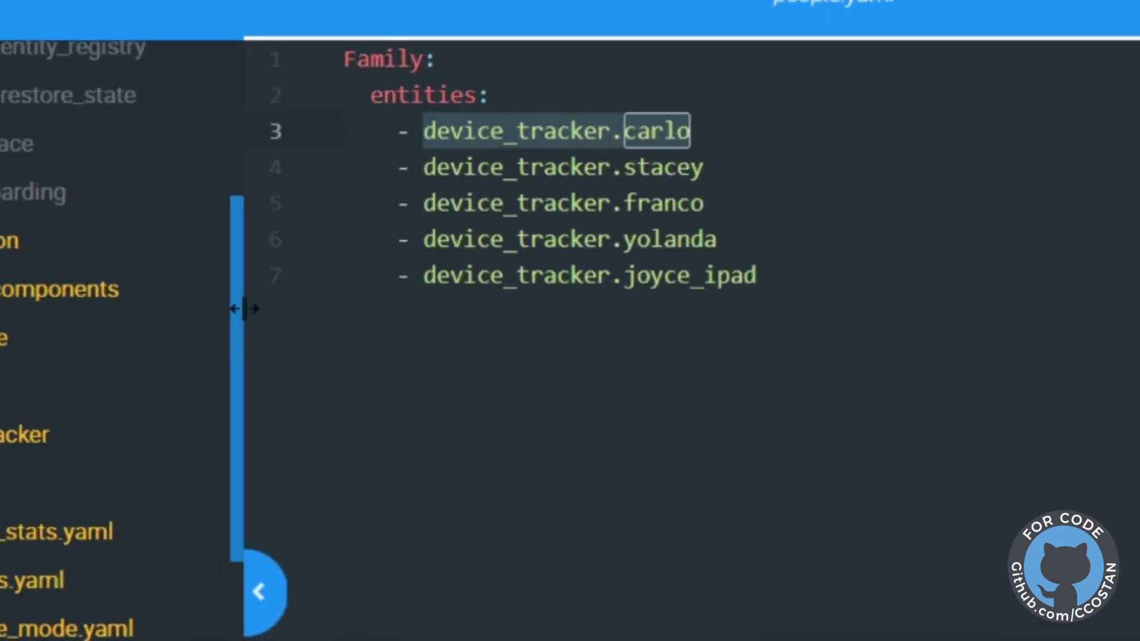
left_click_drag(235, 302, 245, 640)
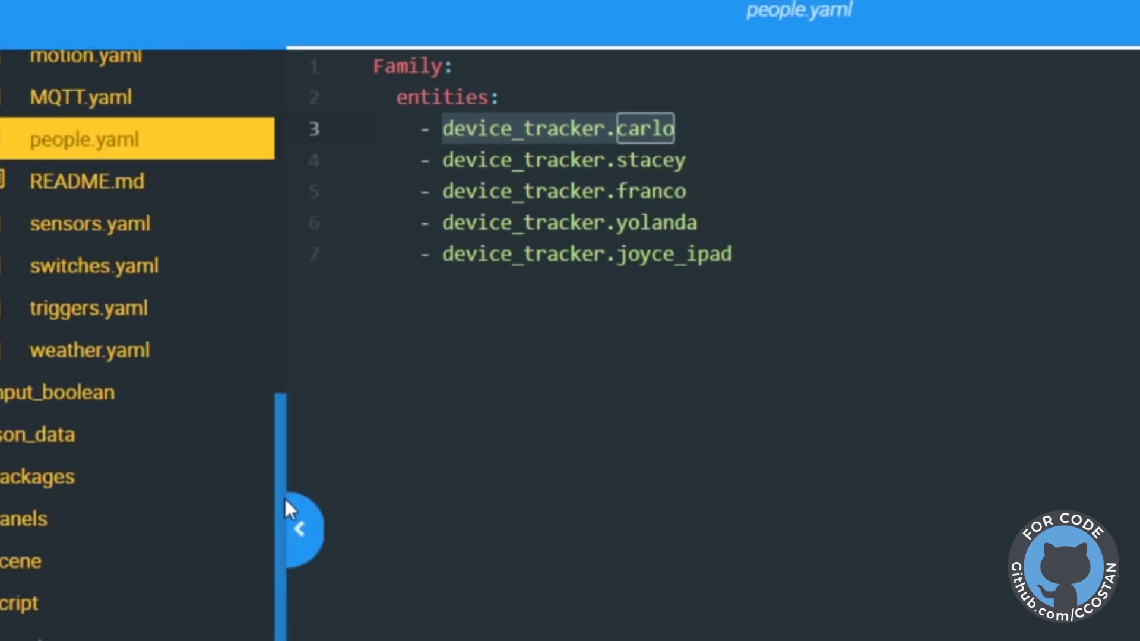
left_click_drag(426, 393, 425, 421)
Open known_devices.yaml and inspect the owner's MAC and consider_home 2400 values
left_click(329, 374)
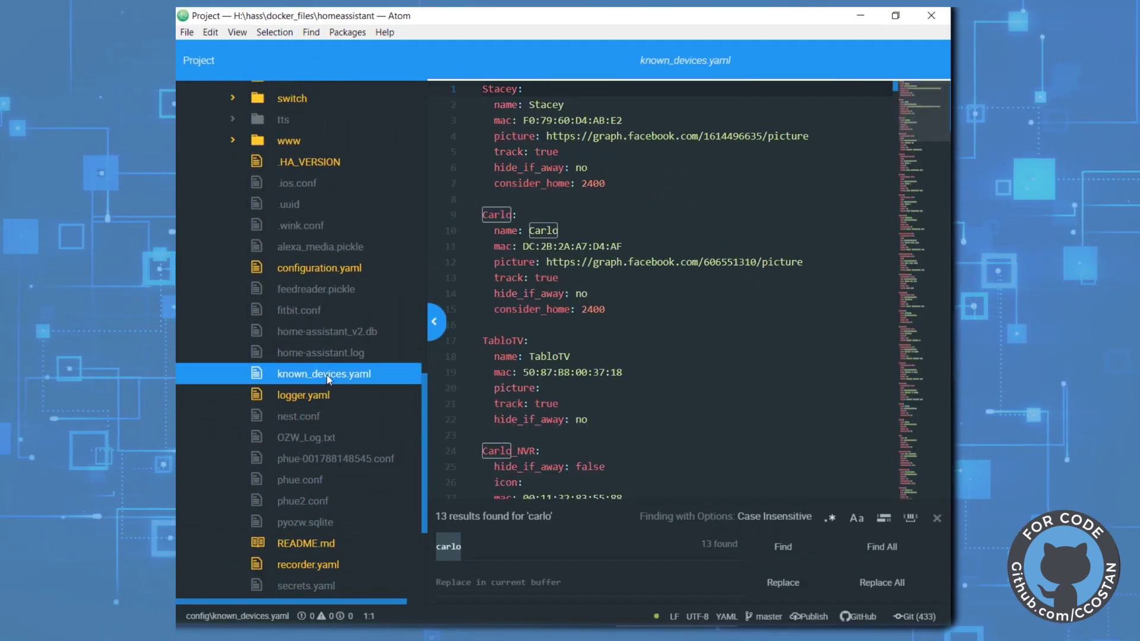
left_click(514, 216)
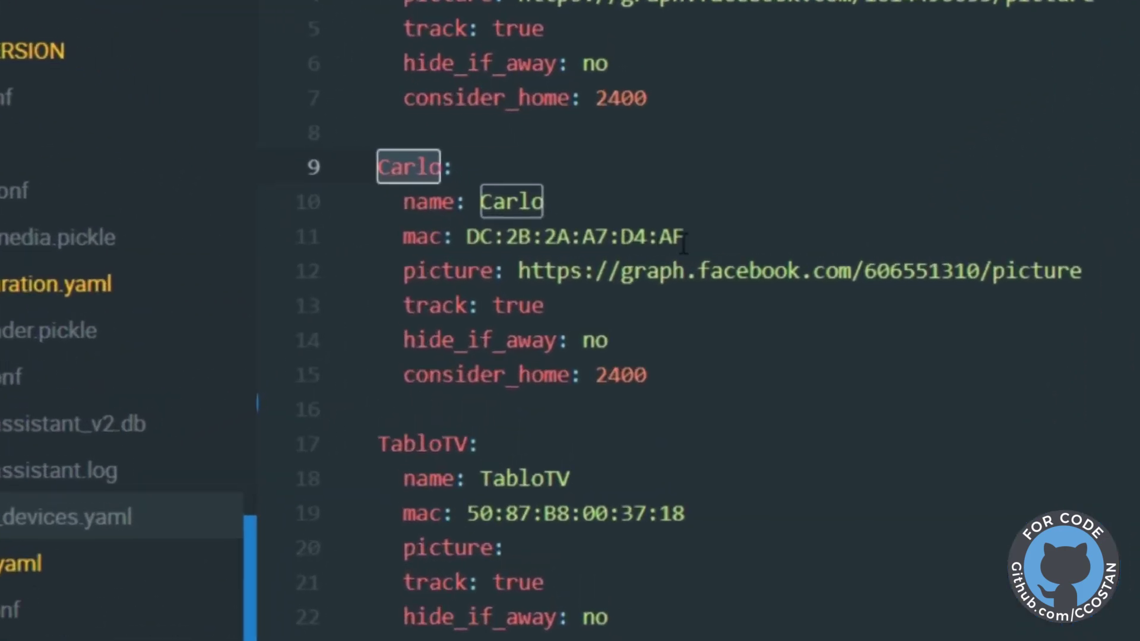
left_click_drag(683, 238, 543, 246)
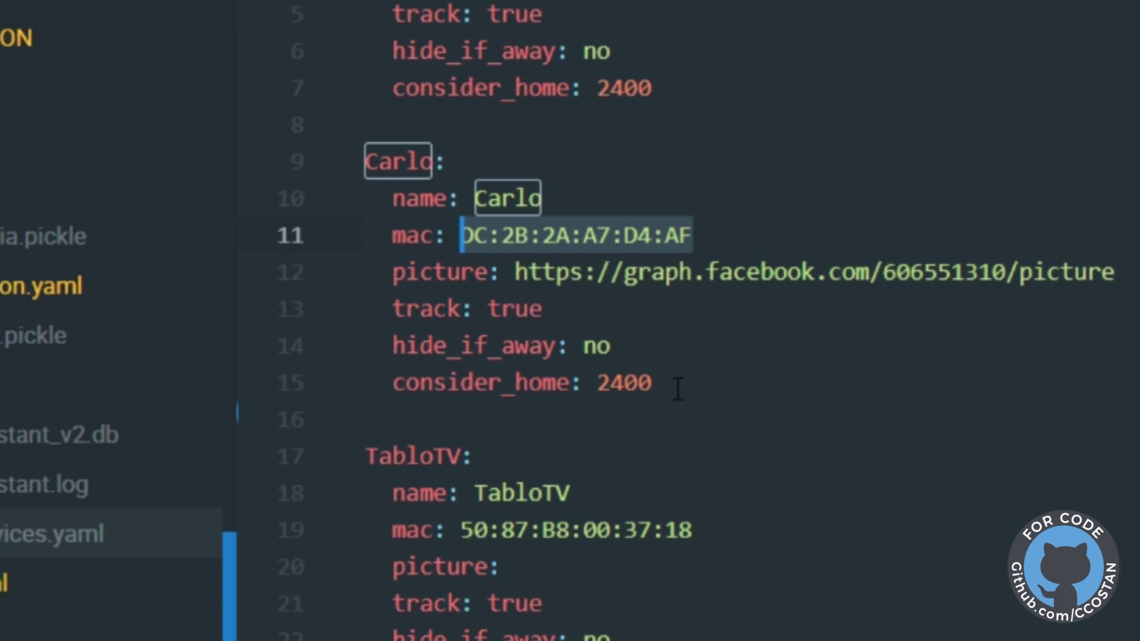
left_click_drag(677, 389, 596, 389)
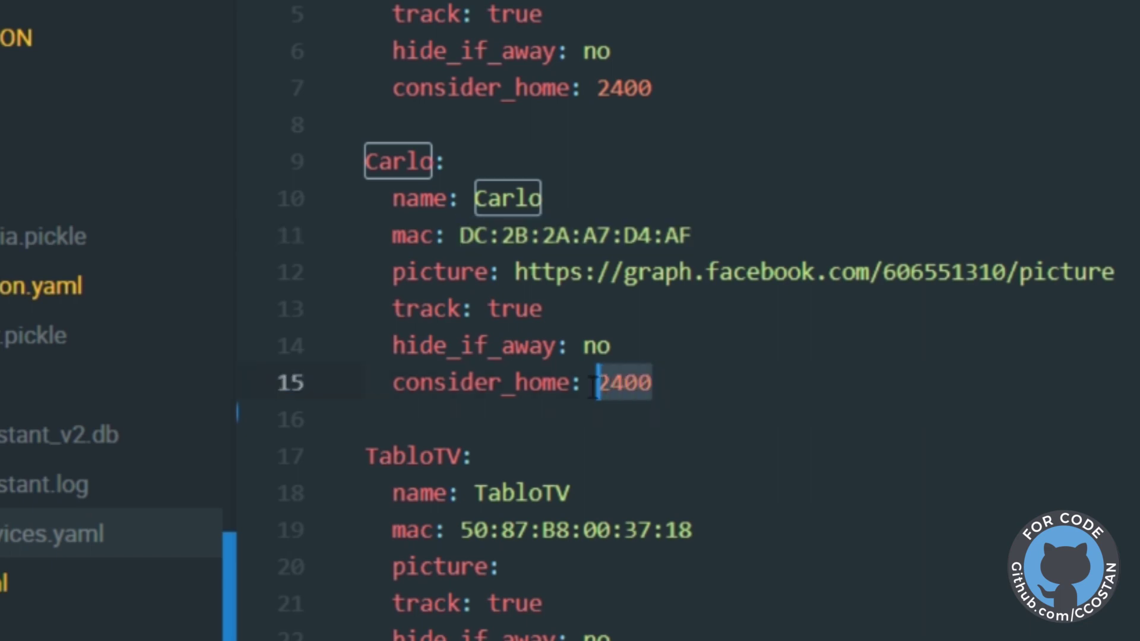
left_click(696, 386)
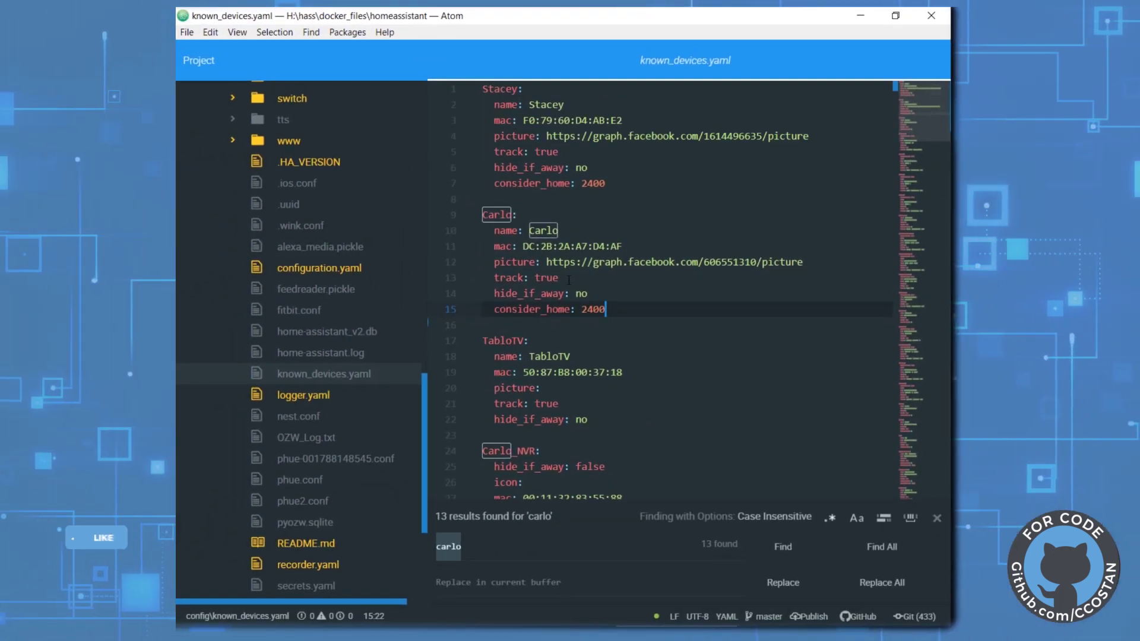
left_click(632, 246)
left_click_drag(632, 246, 523, 245)
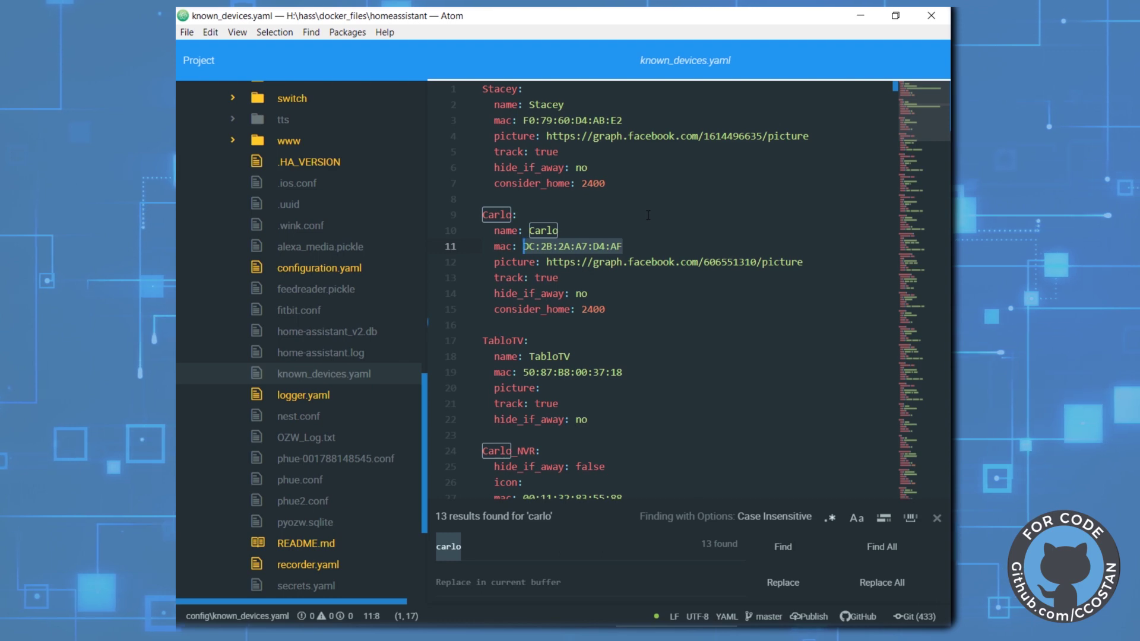
Review the a4_d9_31_a8_7e_70 device entry at the end of the file
left_click(907, 490)
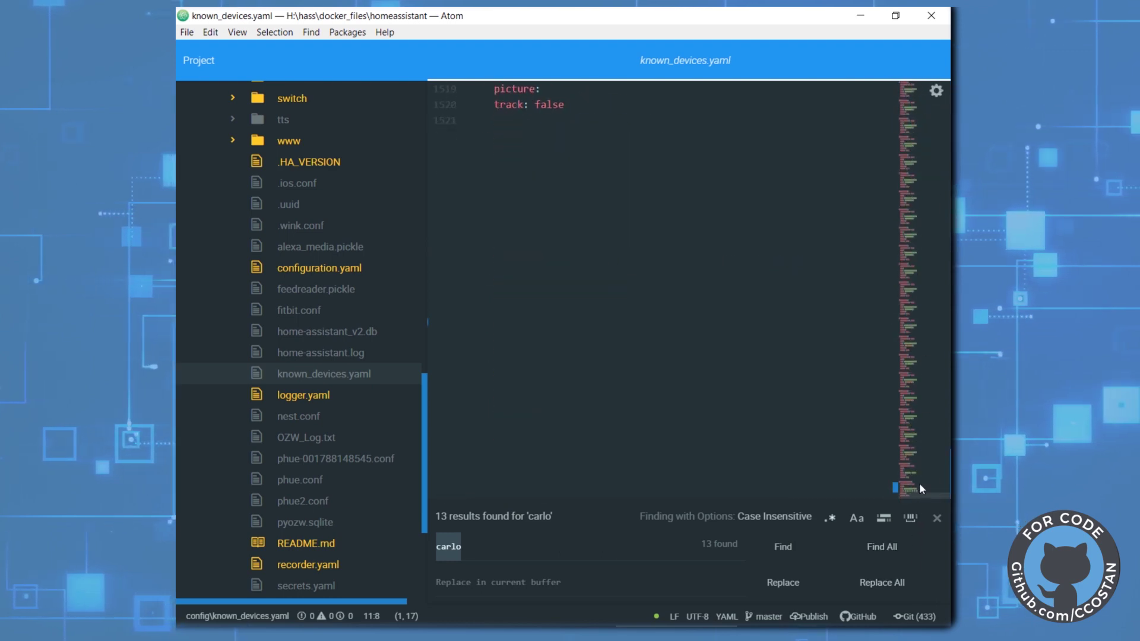
scroll(920, 482, "up", 5)
scroll(919, 473, "down", 2)
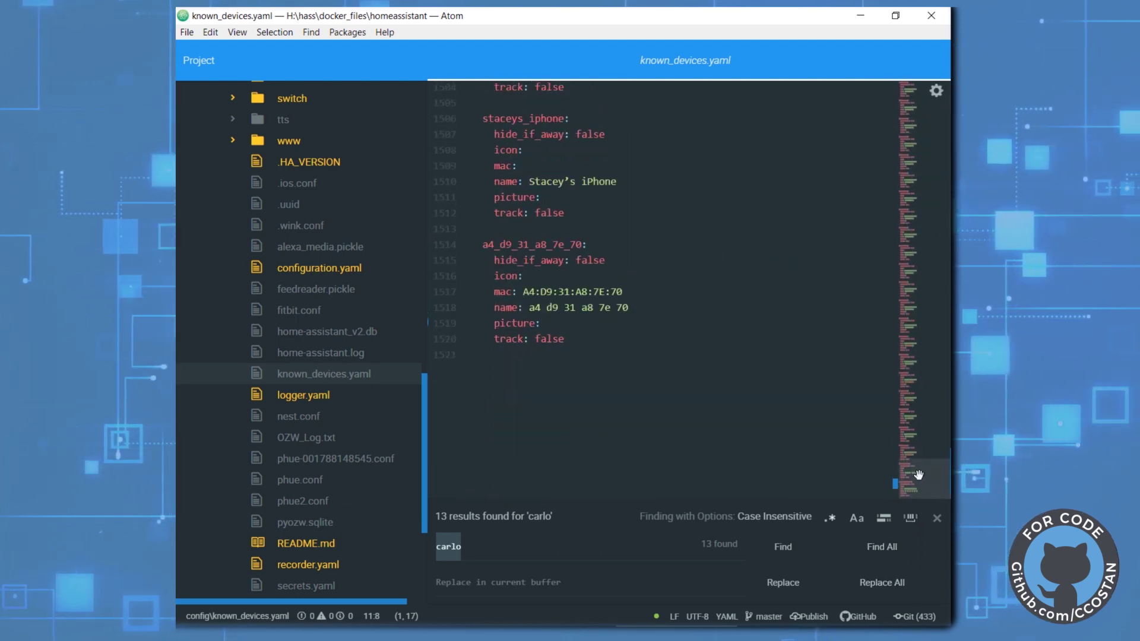
left_click_drag(583, 243, 482, 245)
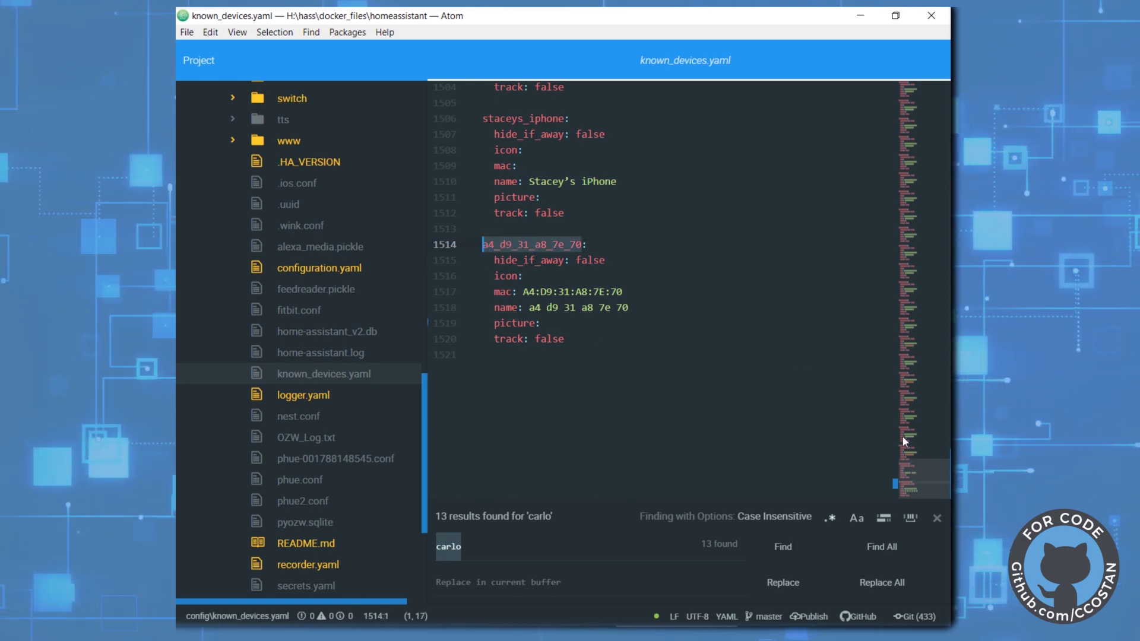
scroll(926, 457, "down", 3)
left_click_drag(931, 458, 932, 98)
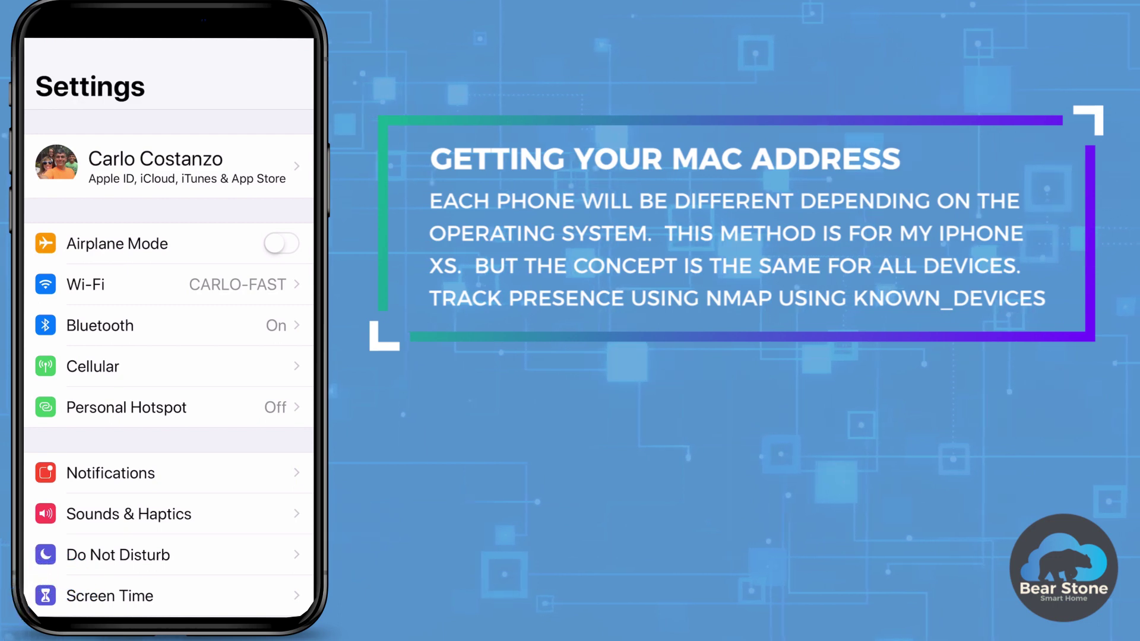
Go to the General page in the iPhone's Settings app
scroll(169, 357, "down", 6)
left_click(94, 289)
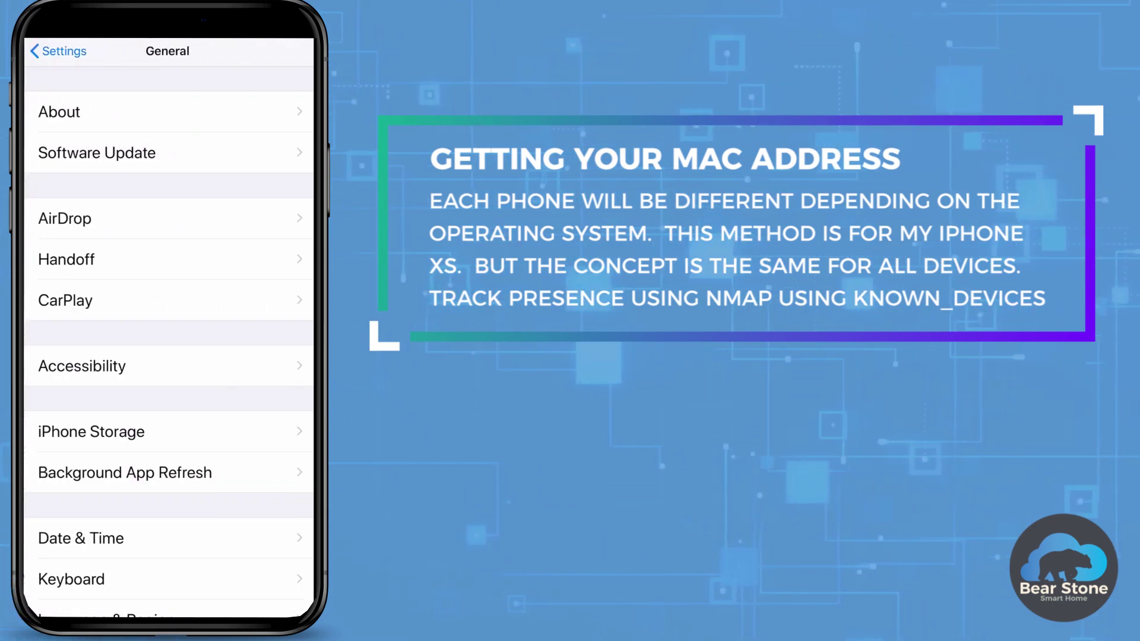
left_click(57, 111)
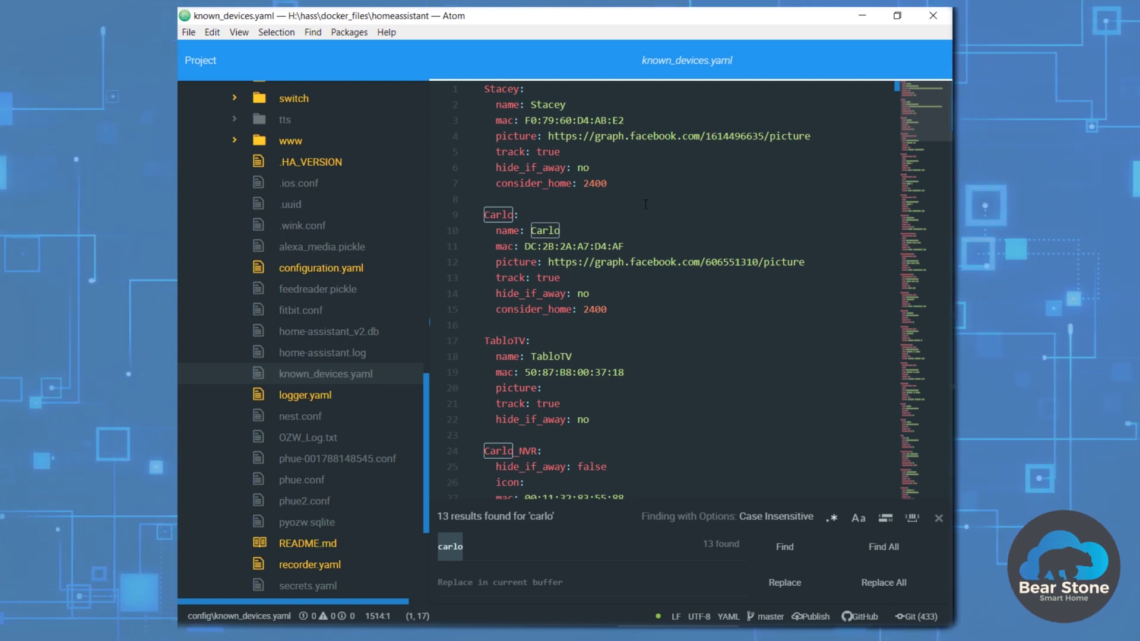
Copy the new MAC A4:D9:31:A8:7E:70 and delete the a4_d9_31_a8_7e_70 entry
left_click_drag(923, 116, 925, 496)
scroll(672, 255, "up", 3)
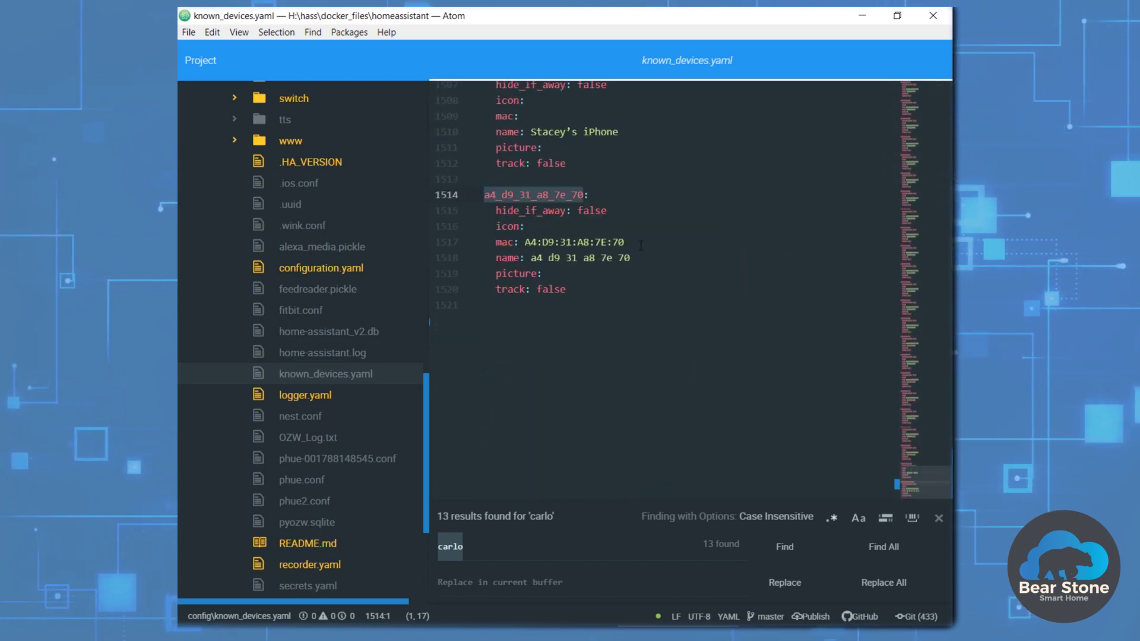
left_click_drag(641, 244, 526, 241)
key("ctrl+c")
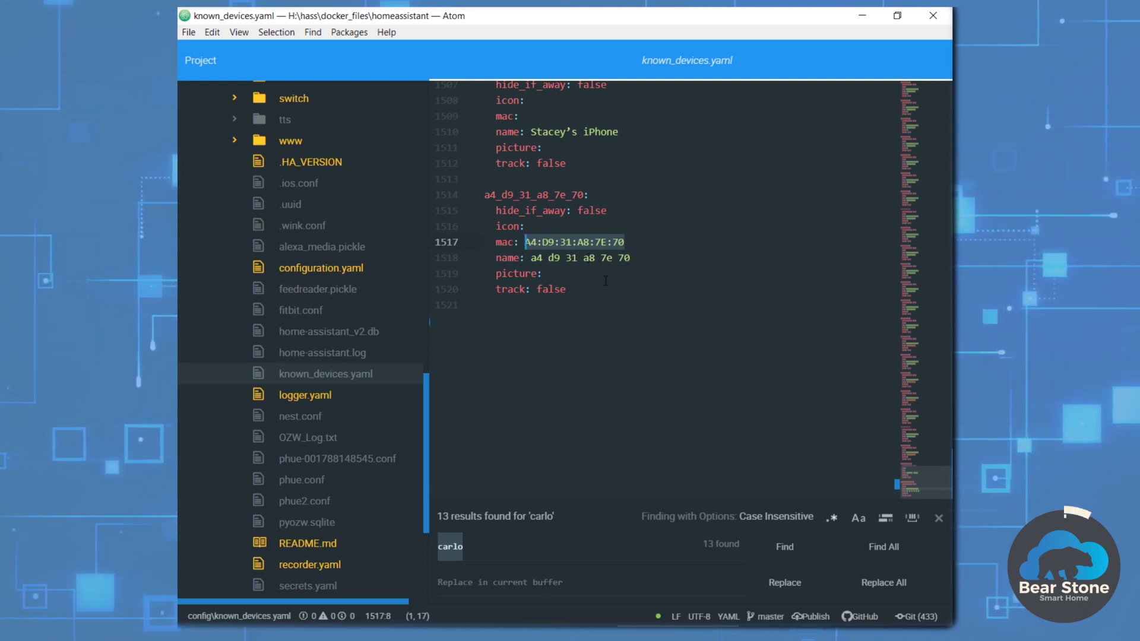
left_click_drag(600, 307, 471, 198)
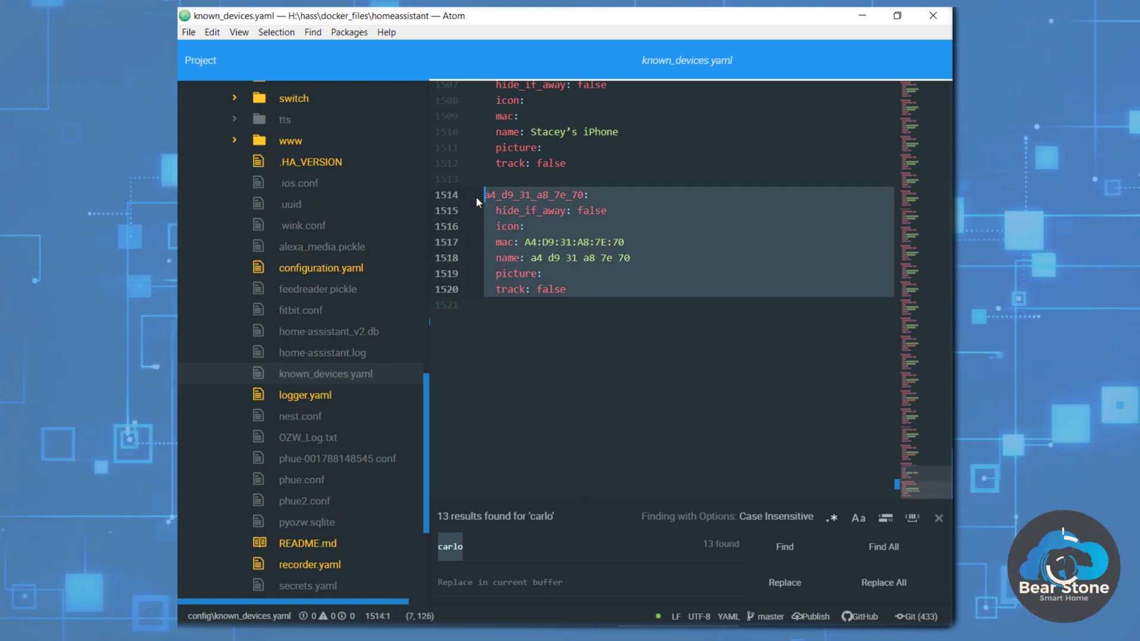
key("Delete")
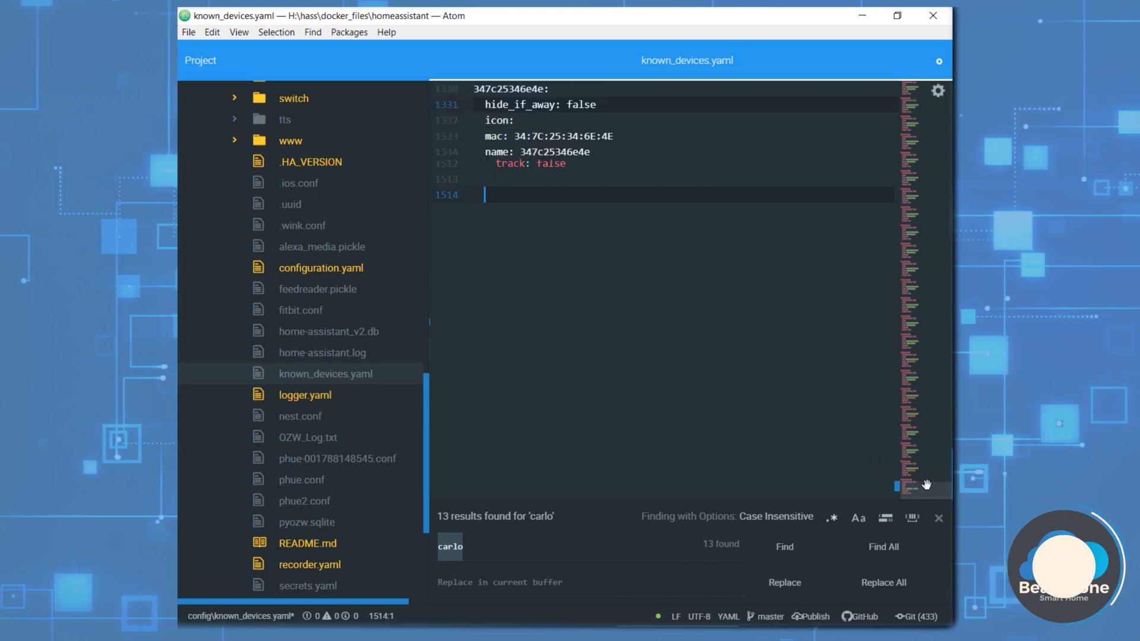
left_click_drag(929, 462, 926, 94)
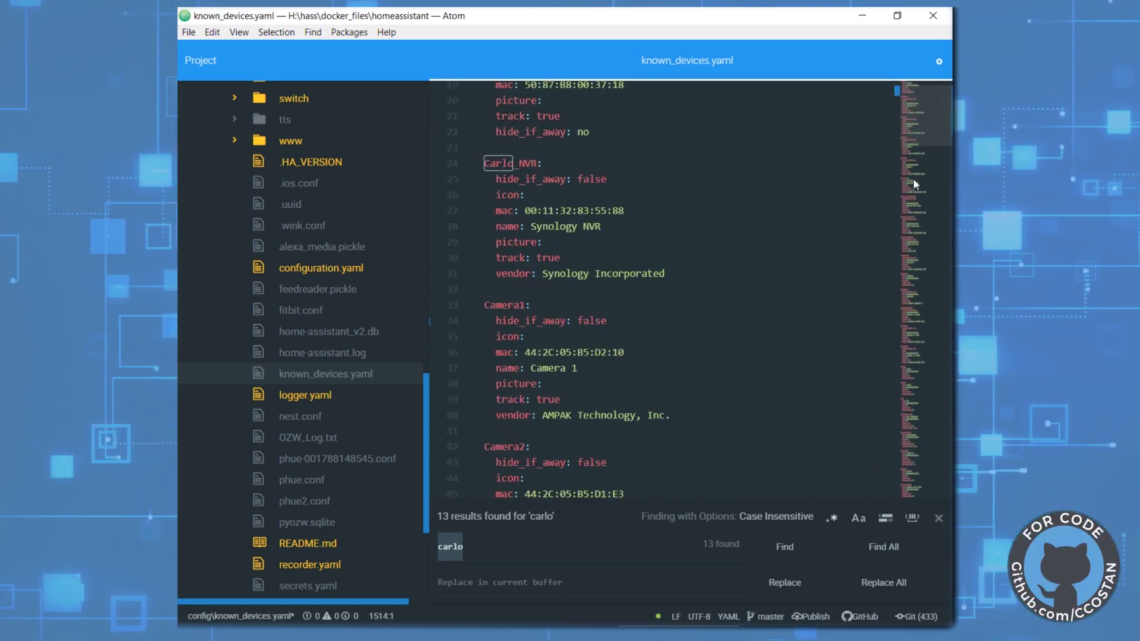
scroll(940, 132, "up", 5)
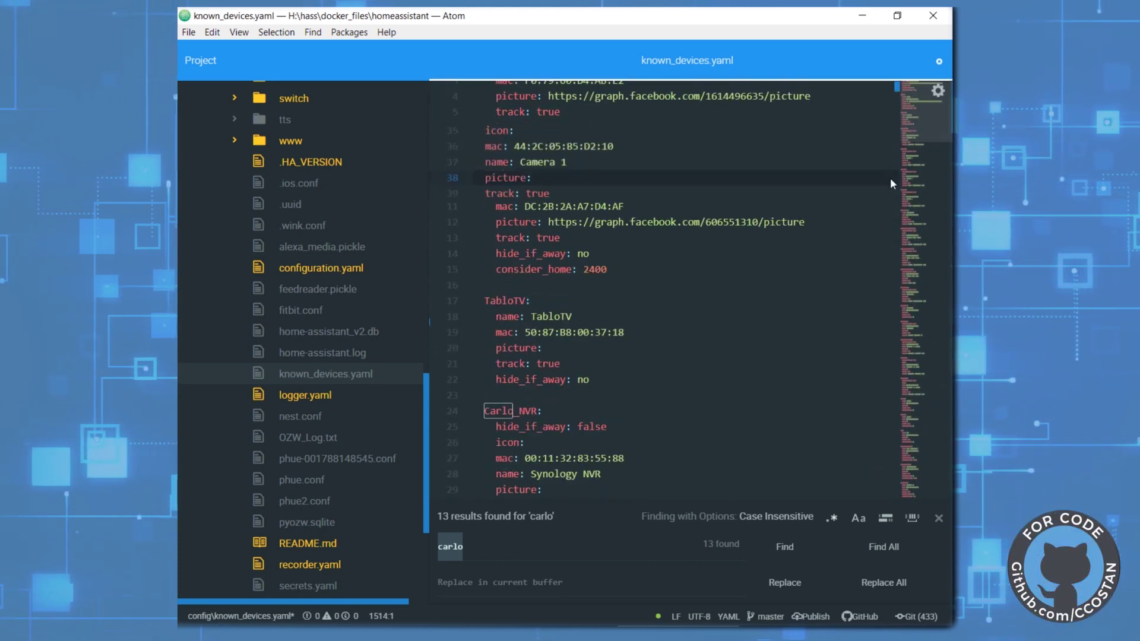
left_click_drag(624, 206, 525, 206)
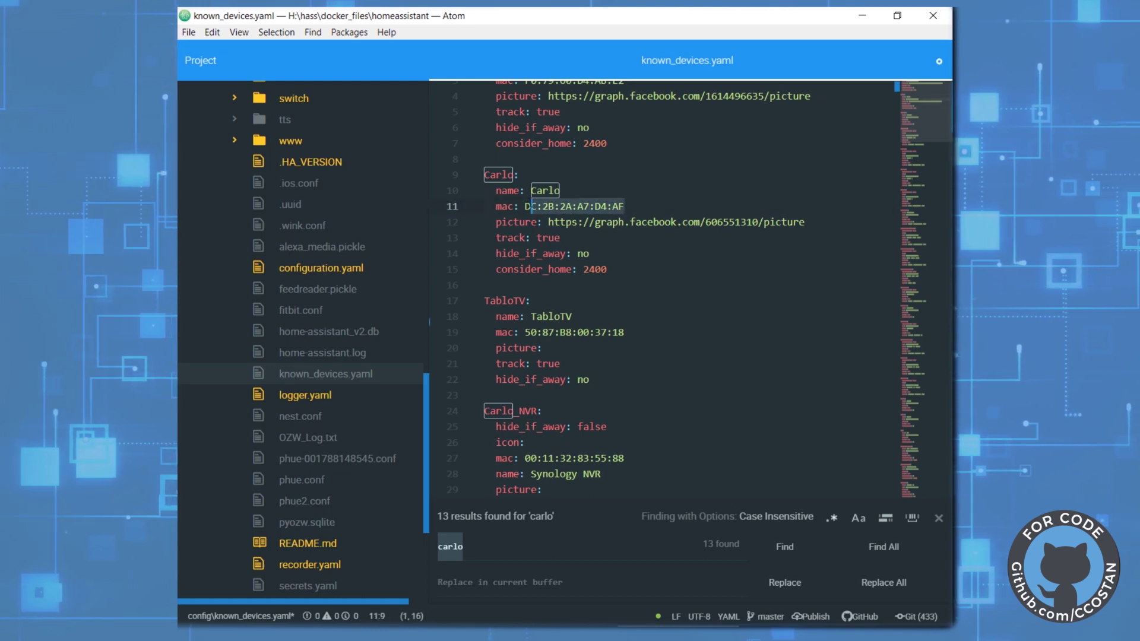
key("ctrl+v")
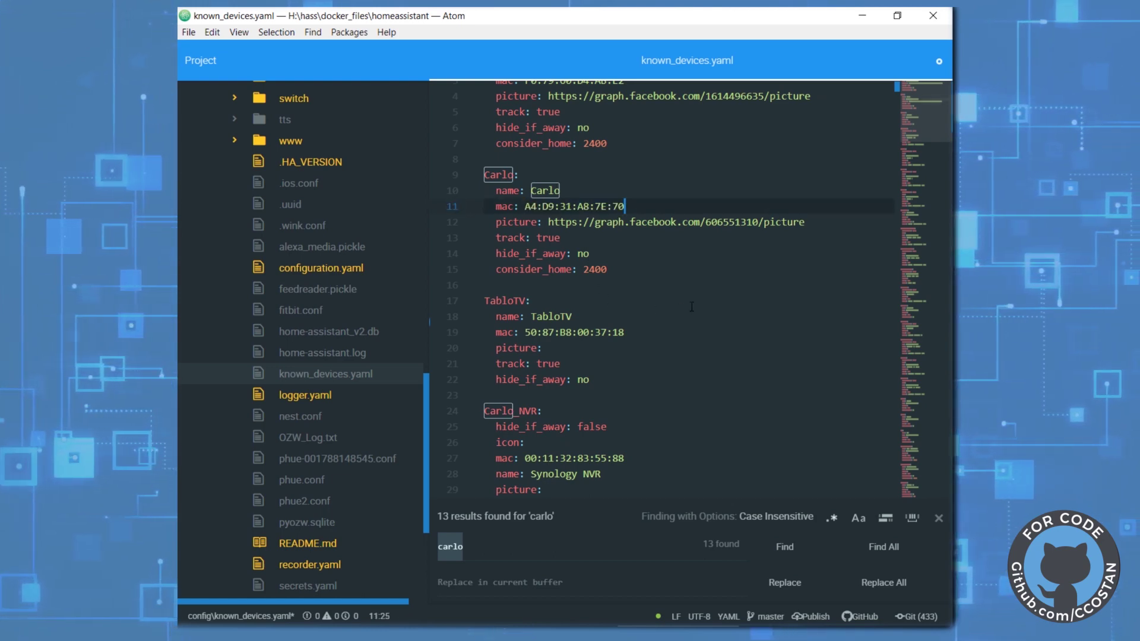
key("ctrl+s")
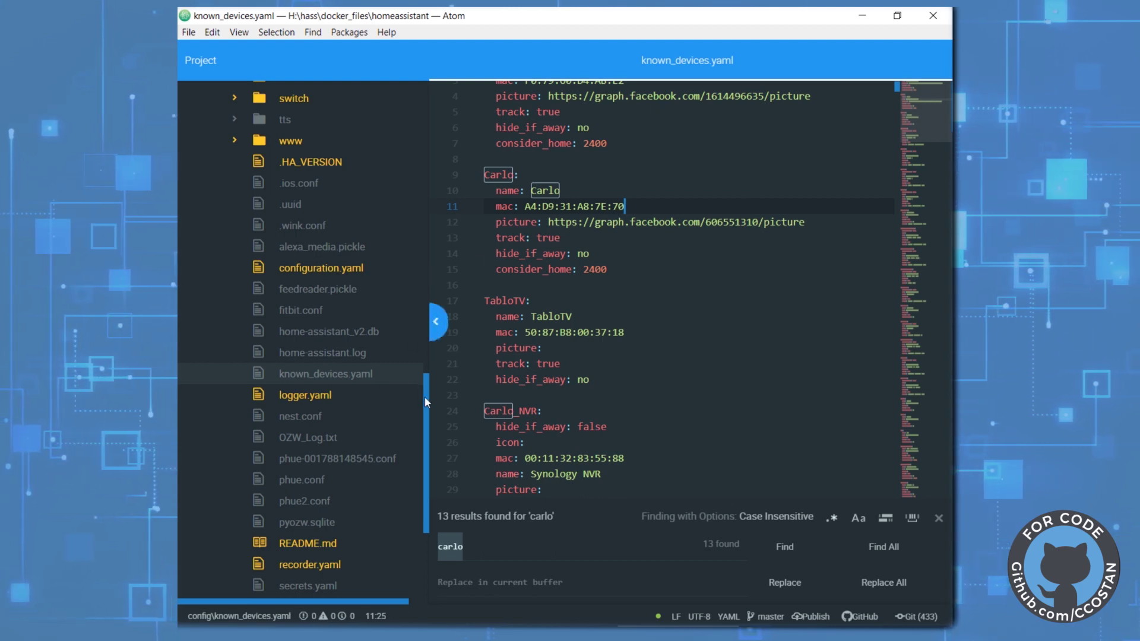
key("ctrl+shift+backslash")
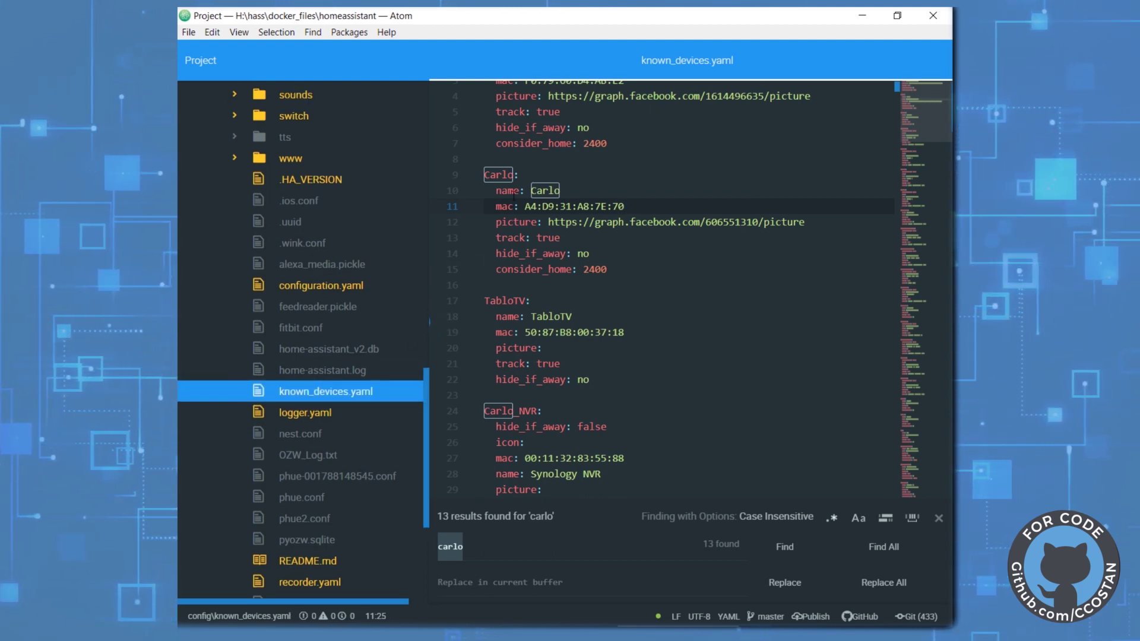
Restart the server from Configuration > General's Server management and bring up the log console
left_click(860, 15)
left_click(350, 417)
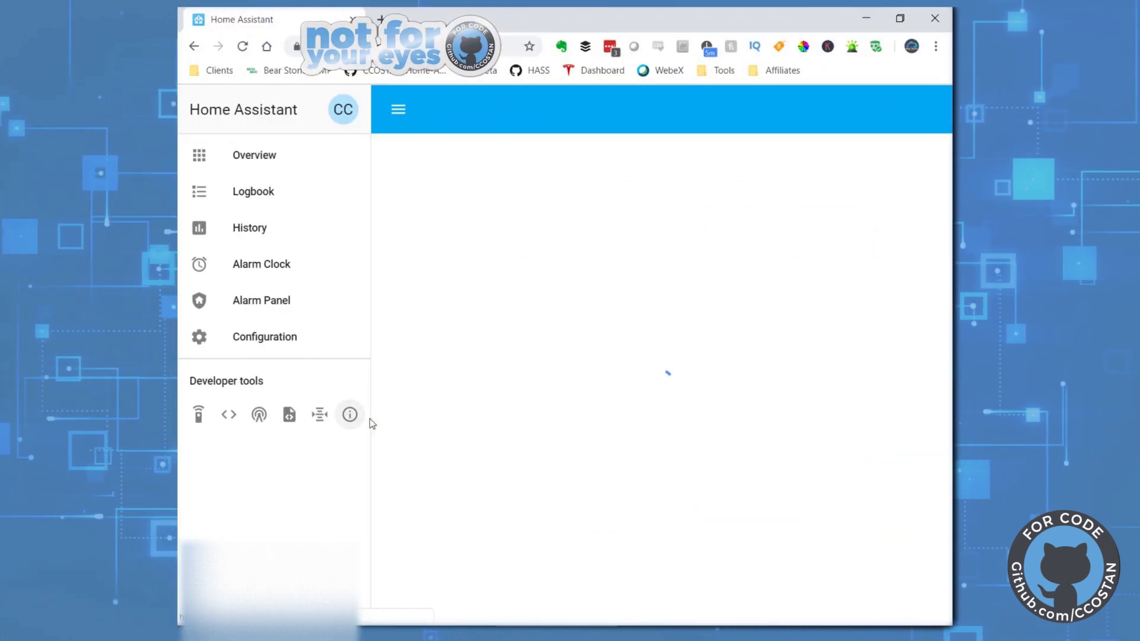
left_click(282, 349)
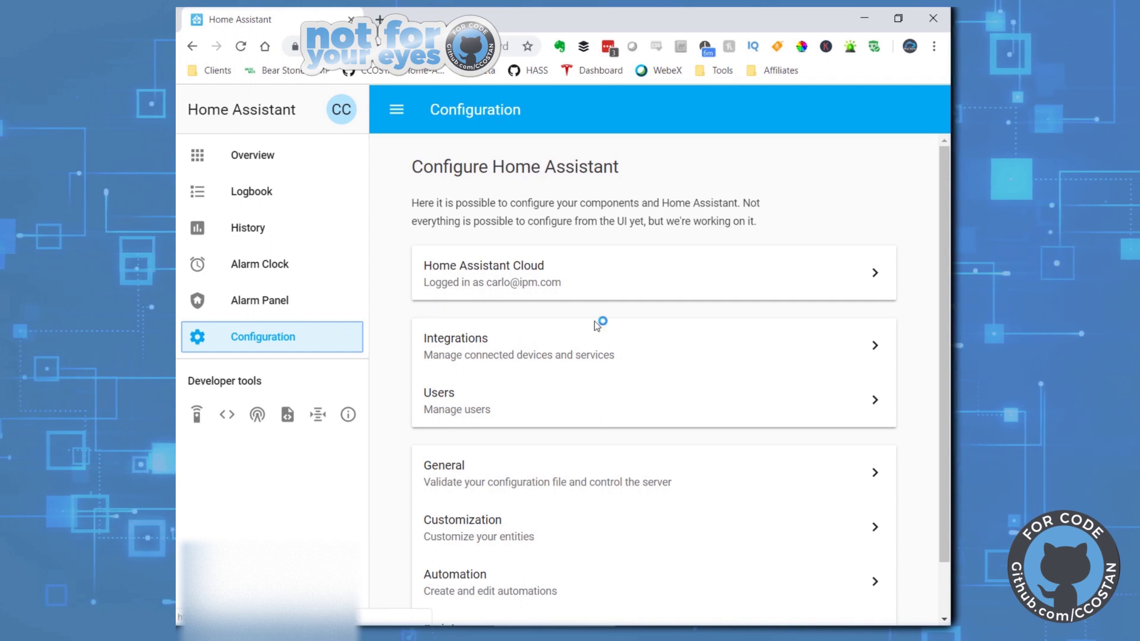
left_click(611, 481)
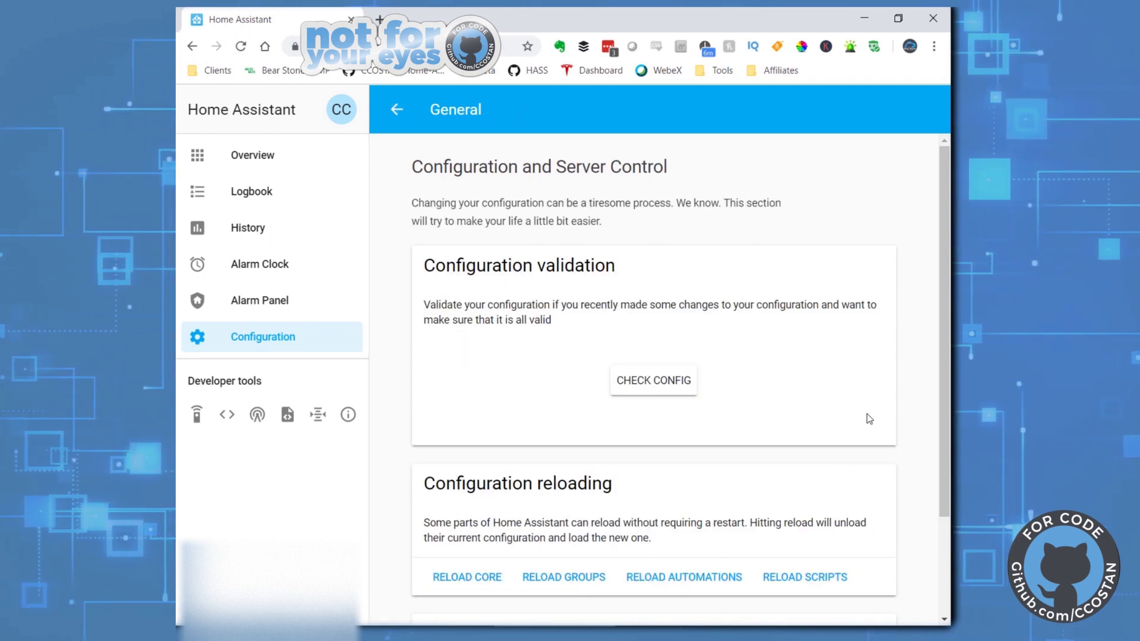
left_click_drag(941, 366, 934, 467)
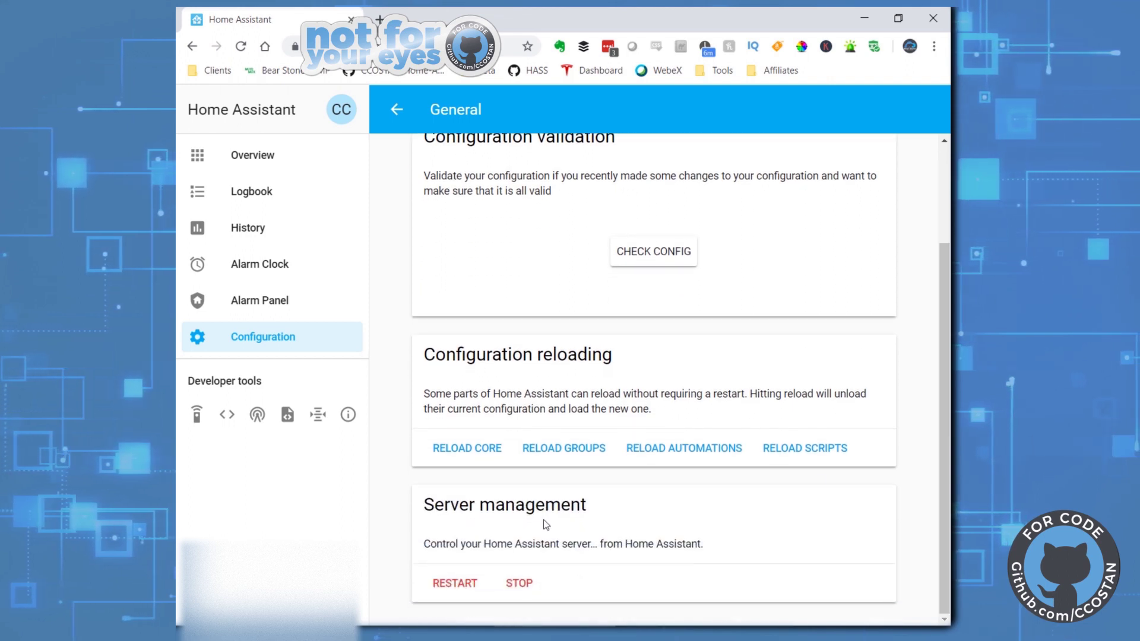
left_click(456, 584)
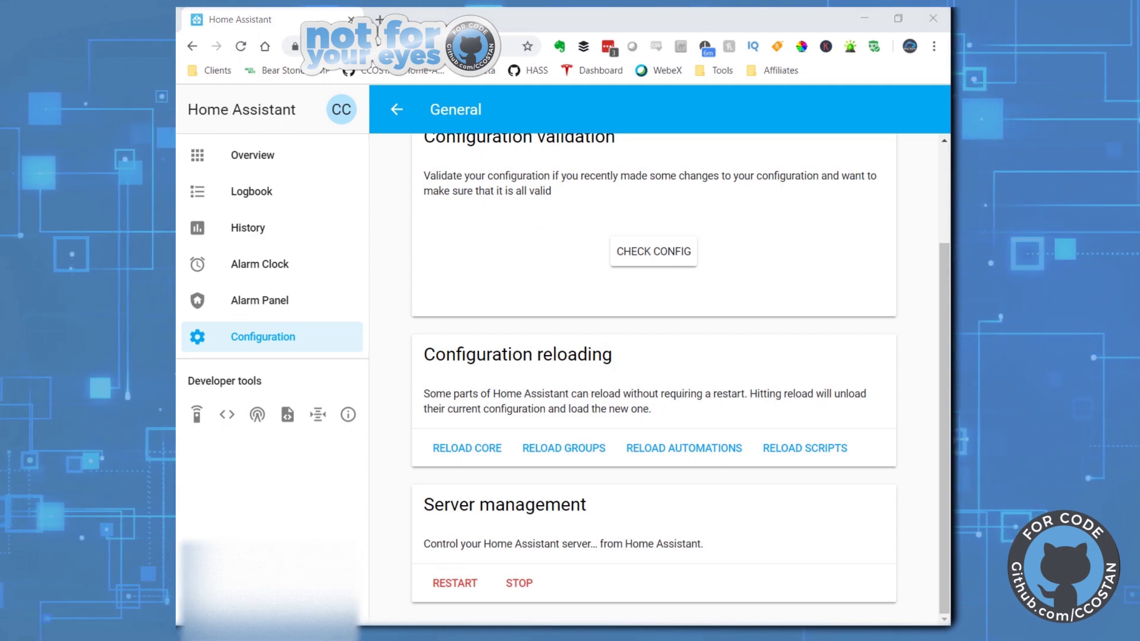
key("alt+Tab")
left_click_drag(267, 9, 700, 18)
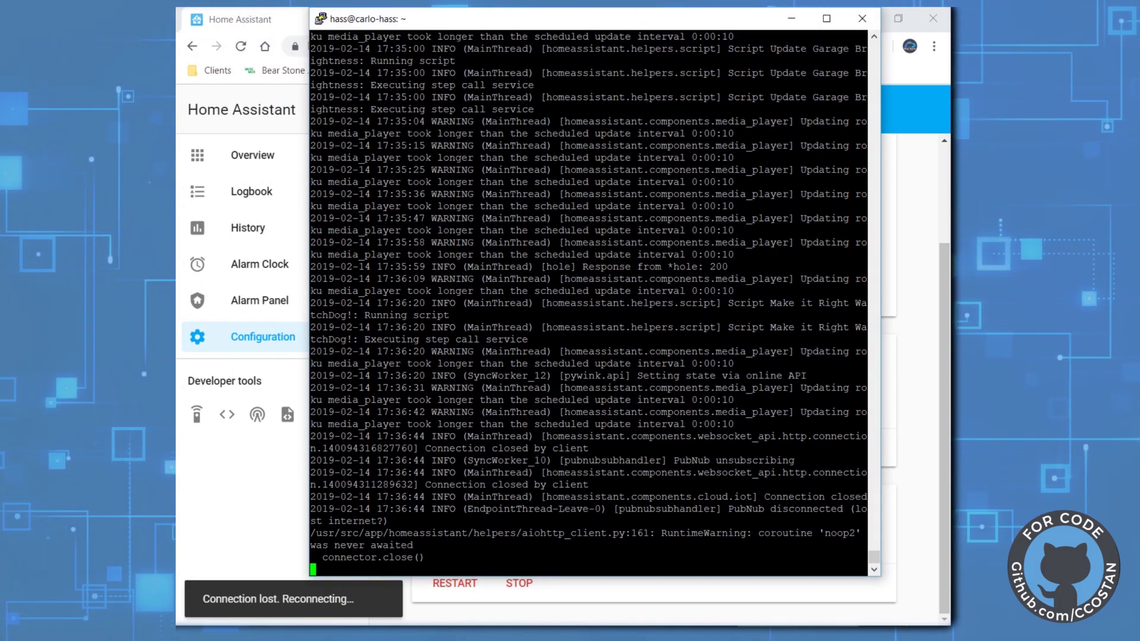
Stop the log with Ctrl+C and run harestart over SSH
key("ctrl+c")
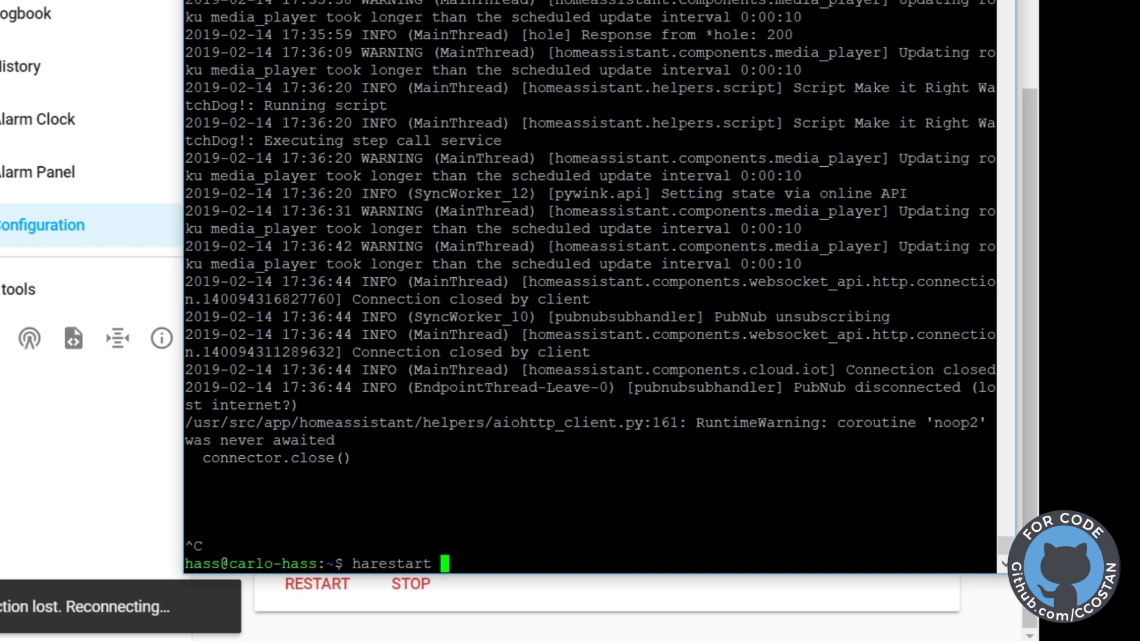
type("harestart")
key("Return")
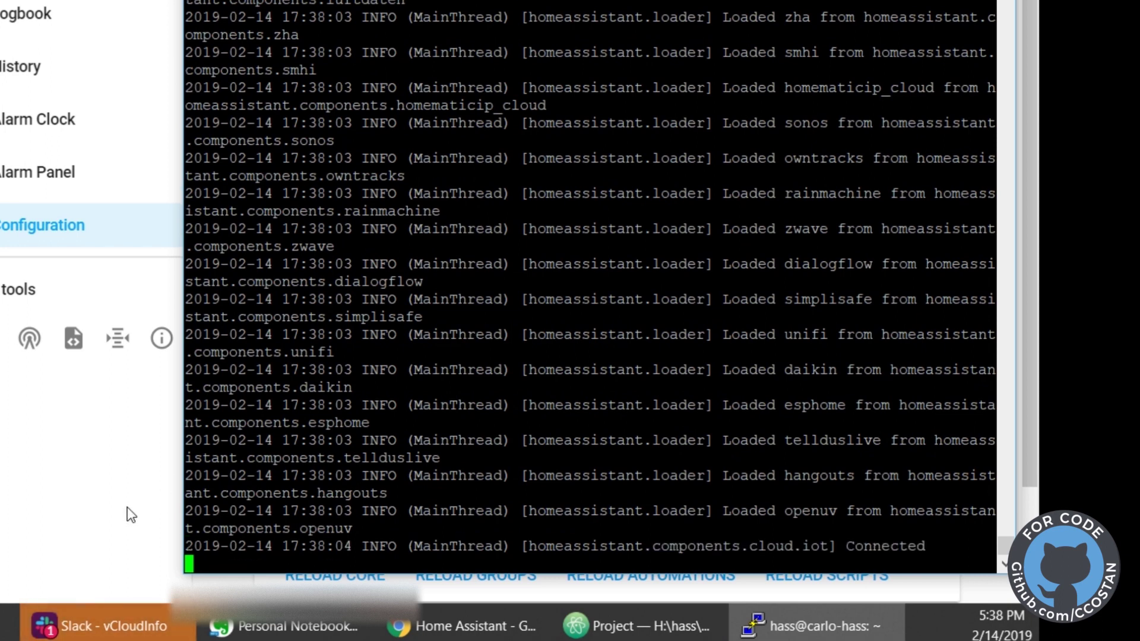
Recheck the first Family member's tracker on the Overview dashboard until it reads Home
left_click(123, 469)
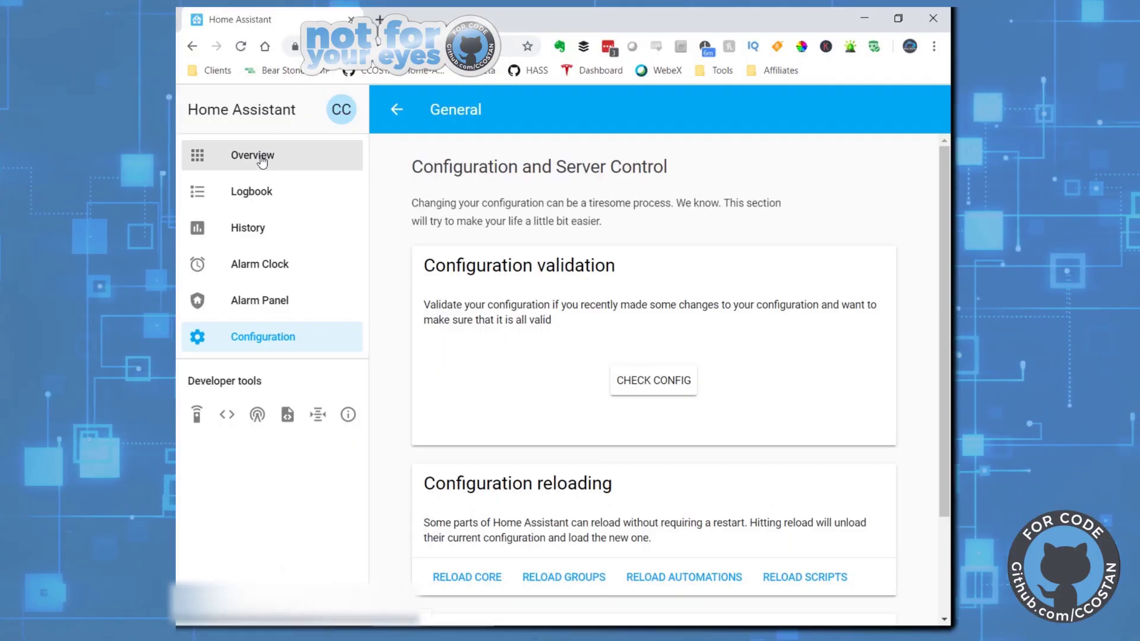
left_click(262, 158)
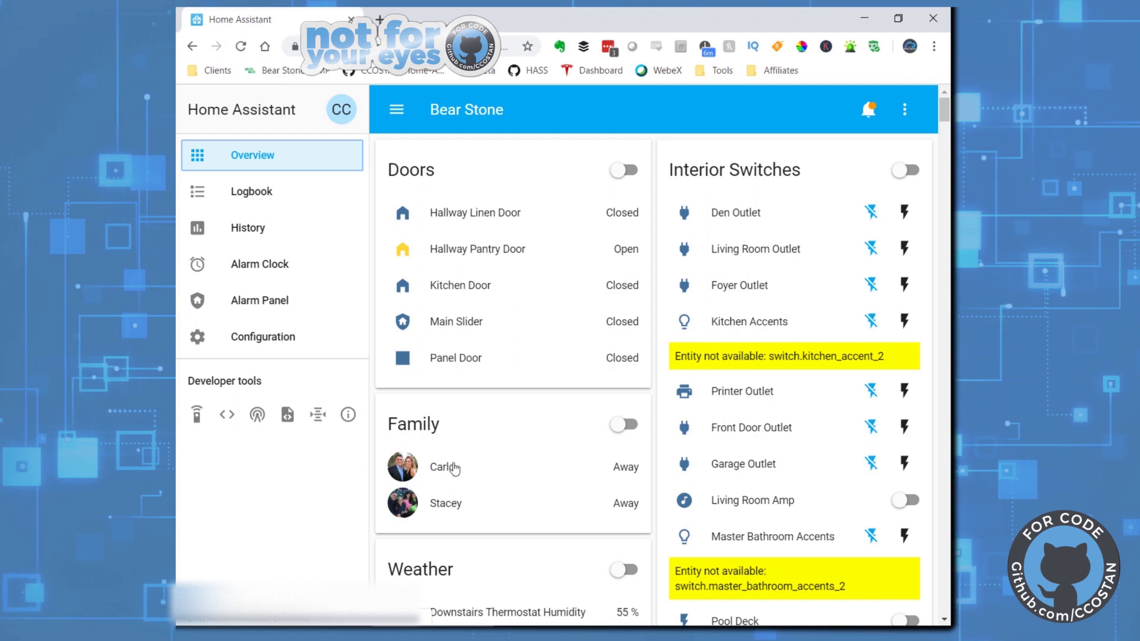
left_click(455, 469)
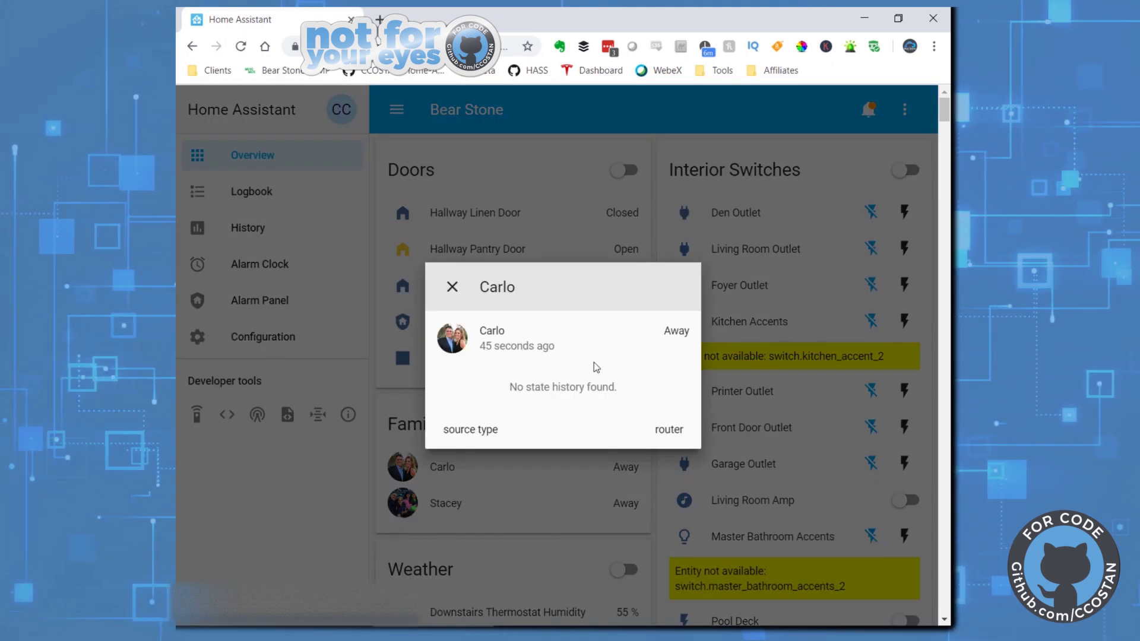
left_click(452, 286)
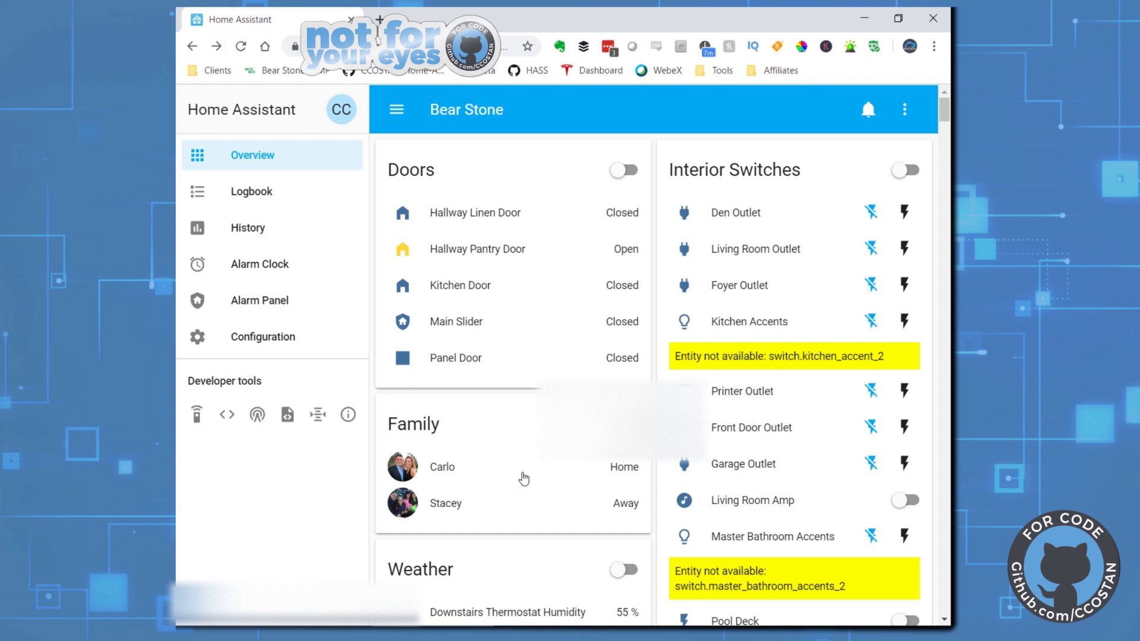
left_click(575, 305)
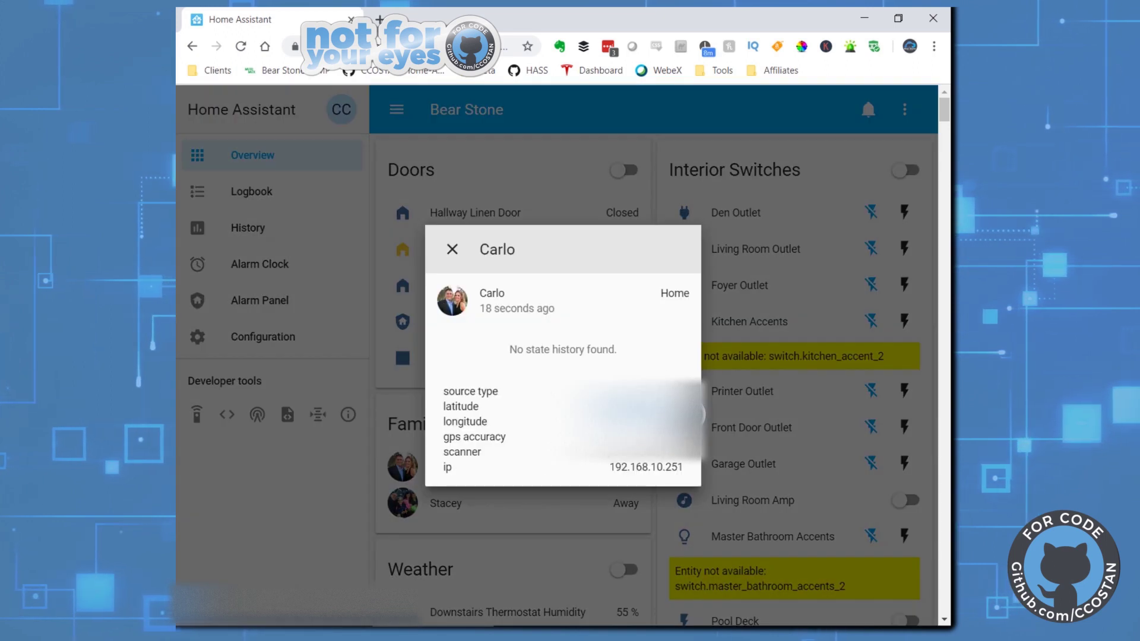
left_click(452, 249)
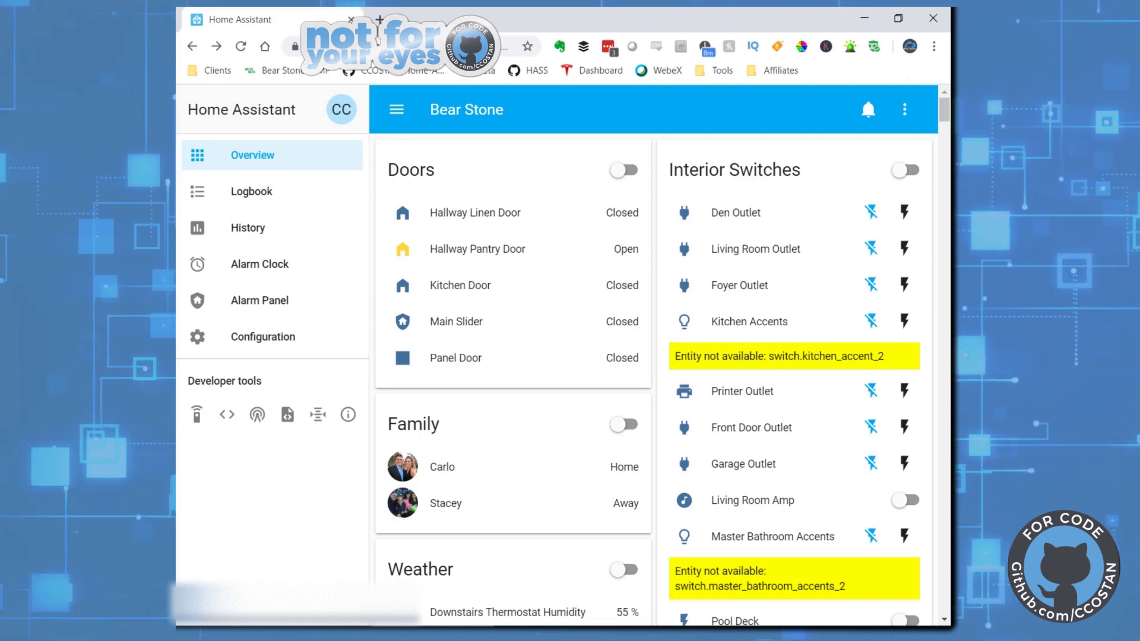
key("alt+Tab")
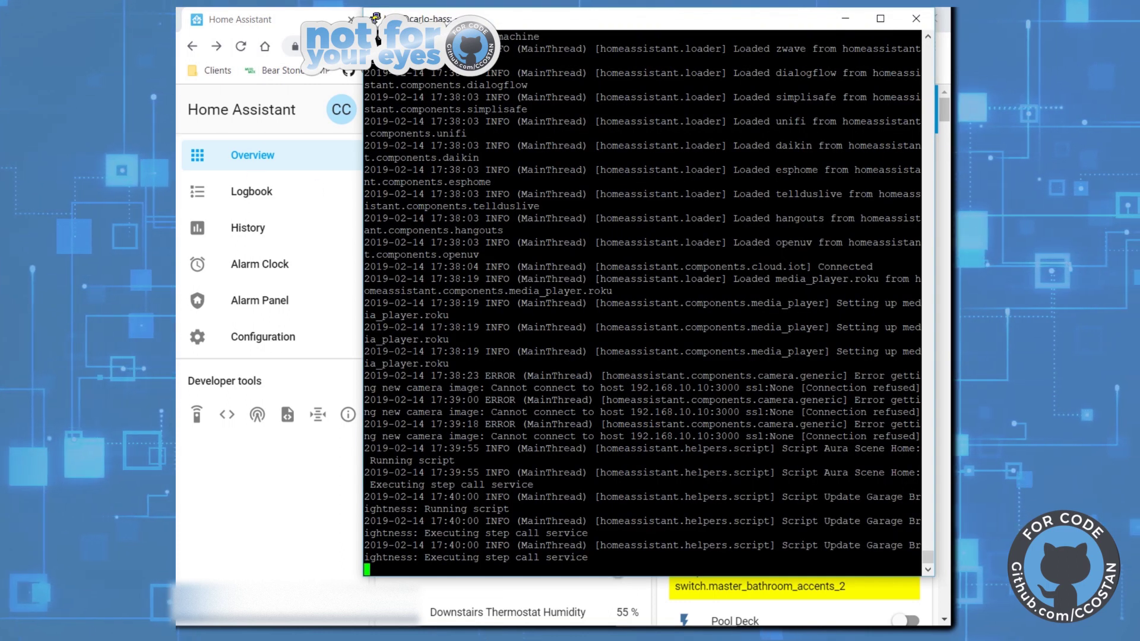
Open group/people.yaml from Atom's project tree
key("alt+Tab")
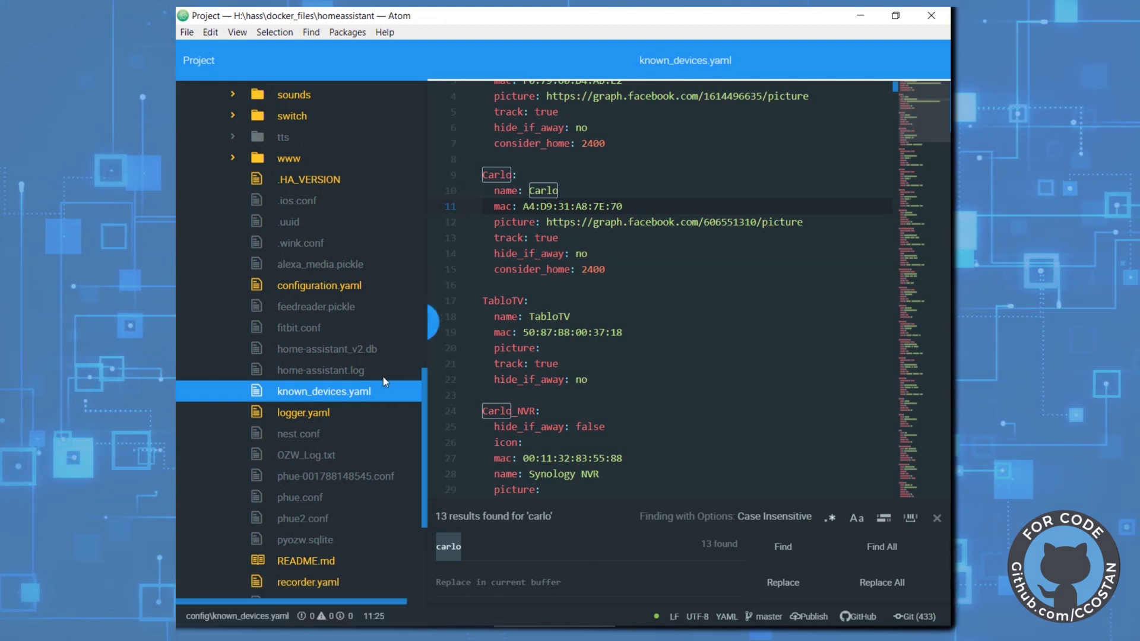
left_click(936, 170)
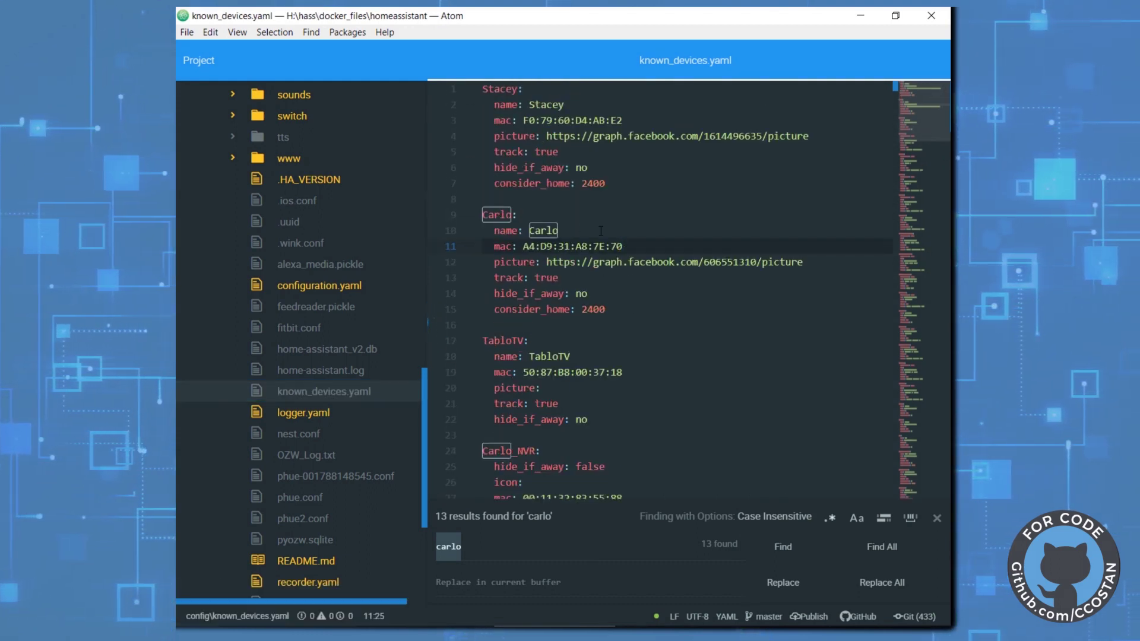
left_click_drag(424, 404, 431, 221)
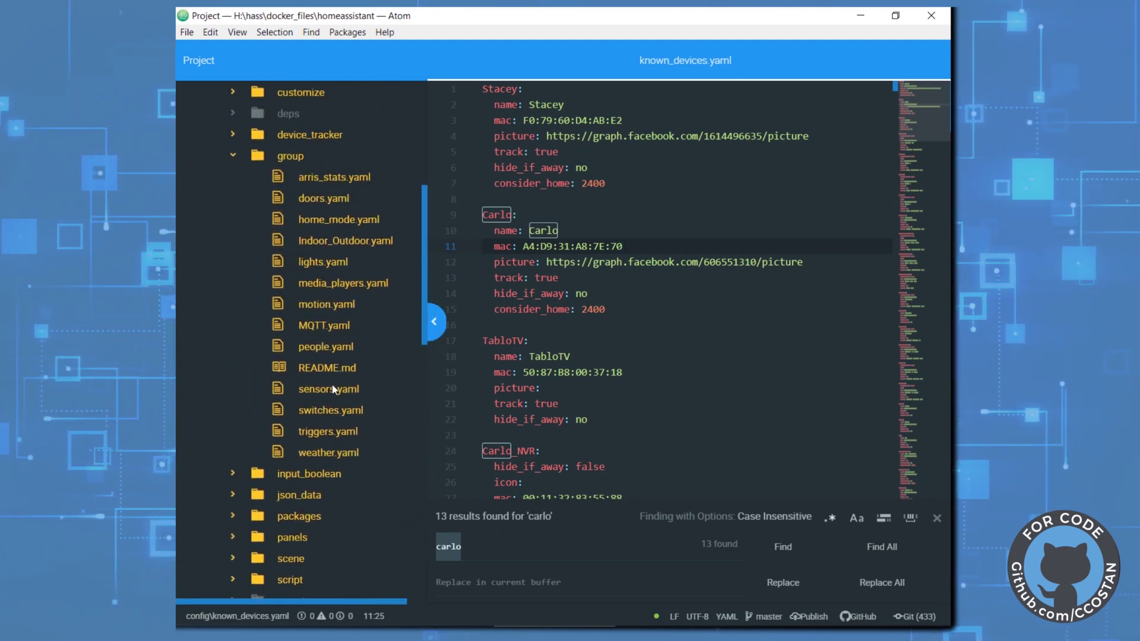
left_click(329, 347)
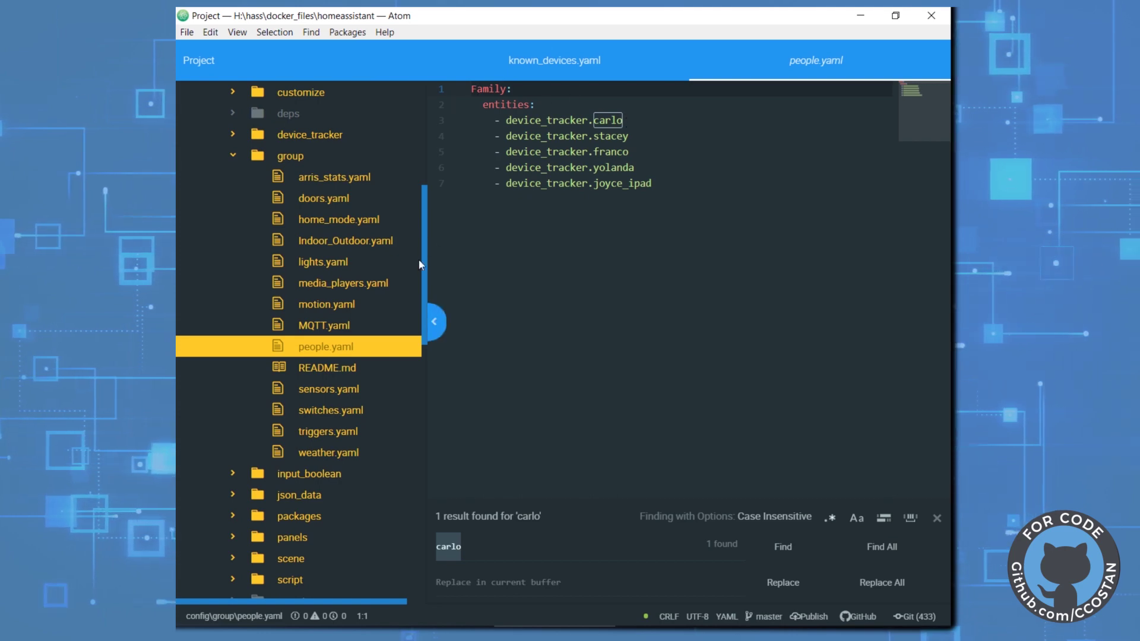
Open automation/good_morning.yaml and highlight its group.family home condition
left_click_drag(424, 247, 440, 127)
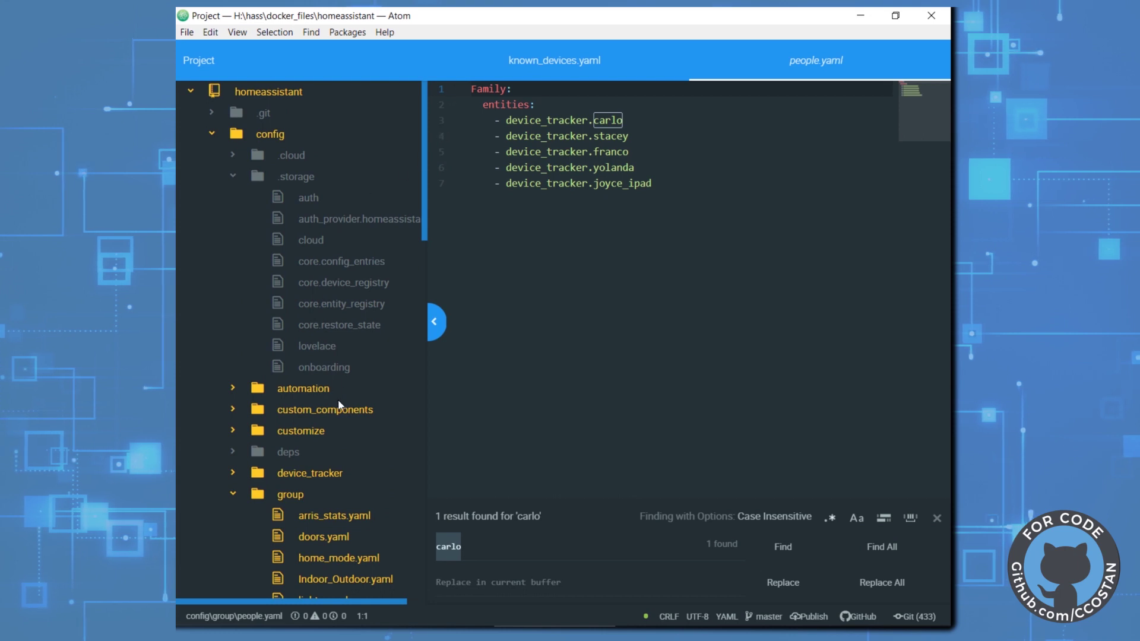
left_click(236, 388)
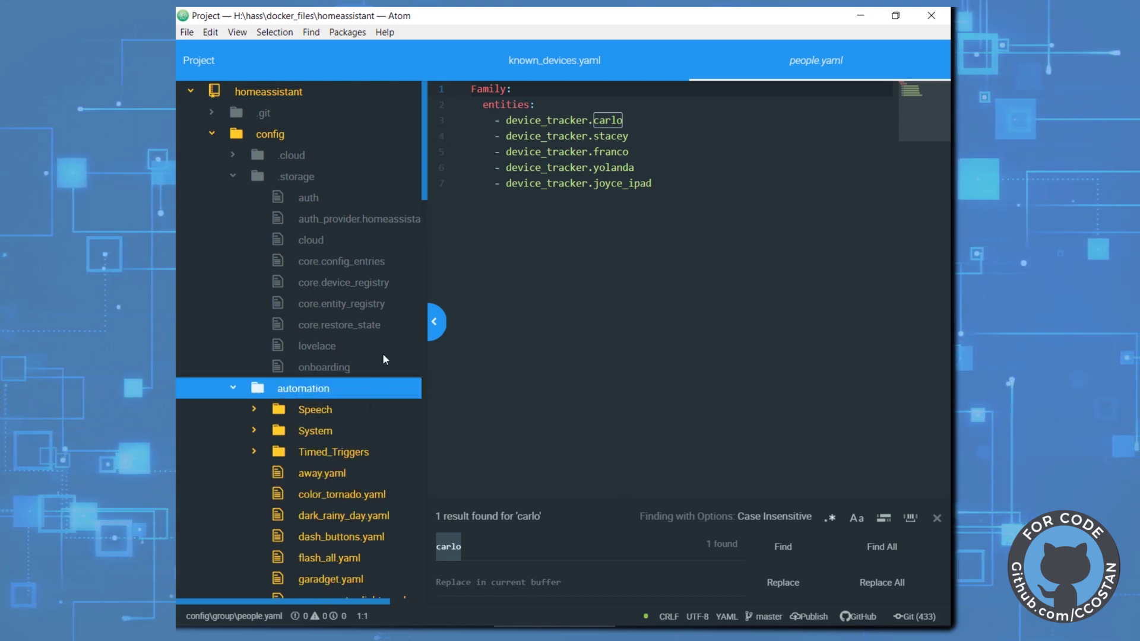
left_click_drag(422, 177, 423, 251)
left_click(339, 297)
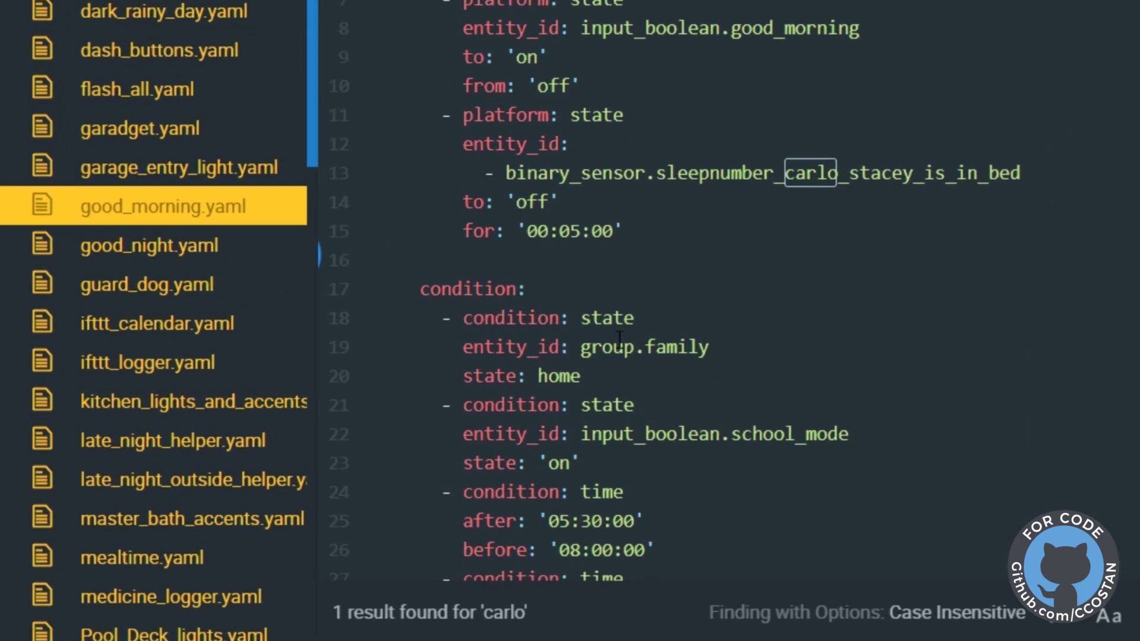
left_click_drag(585, 379, 371, 320)
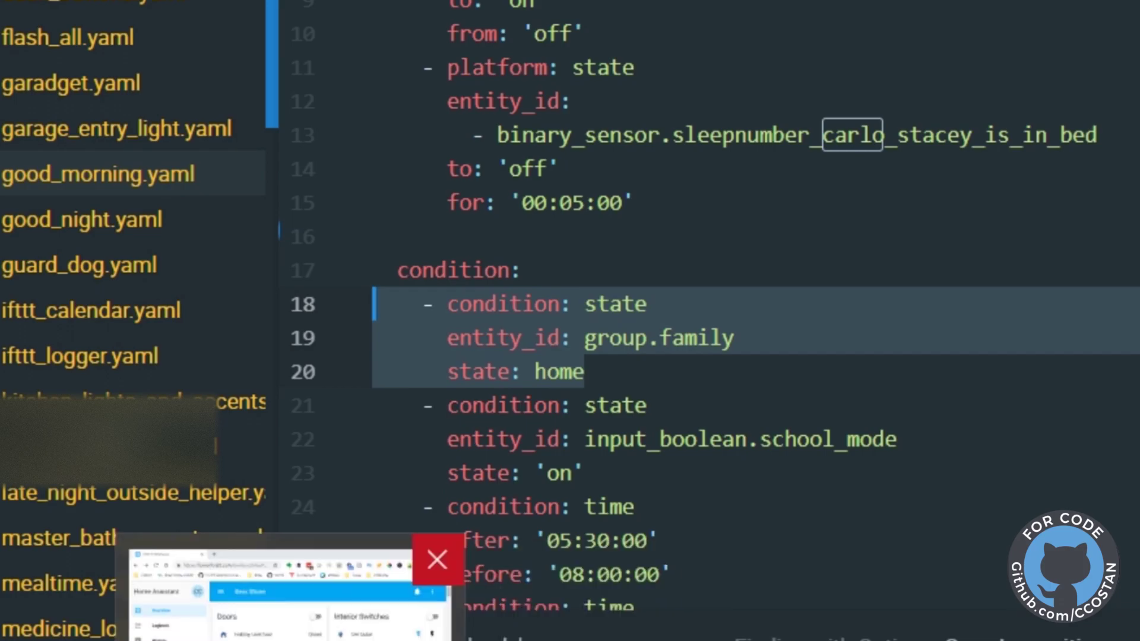
Filter the States developer tool by 'group.fami' and load group.family, confirming its state is home
left_click(380, 588)
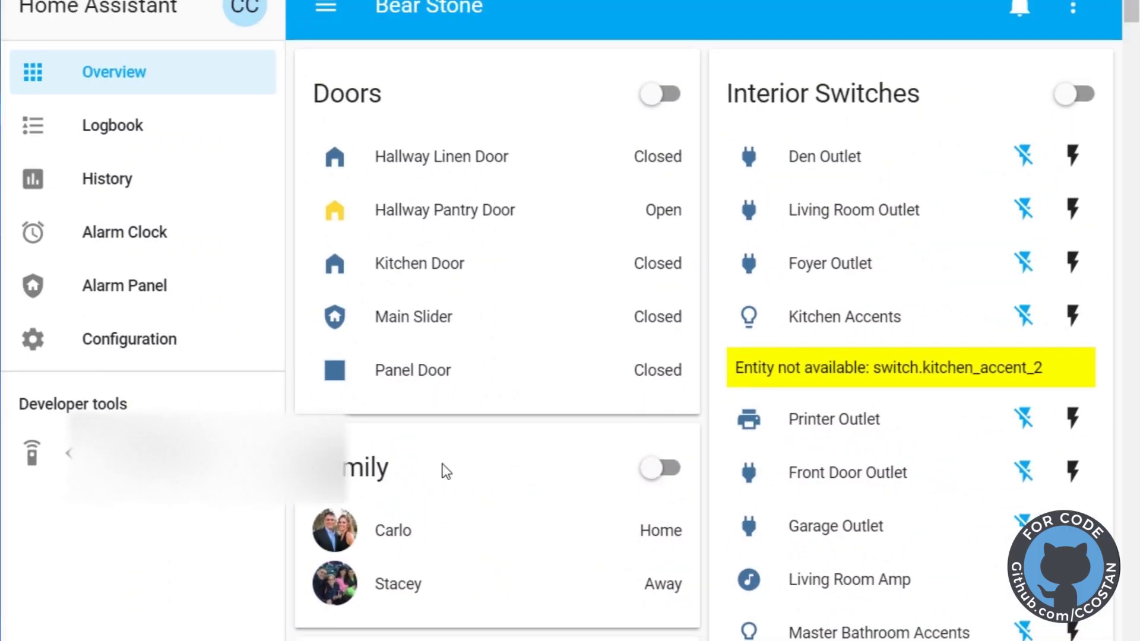
left_click(76, 453)
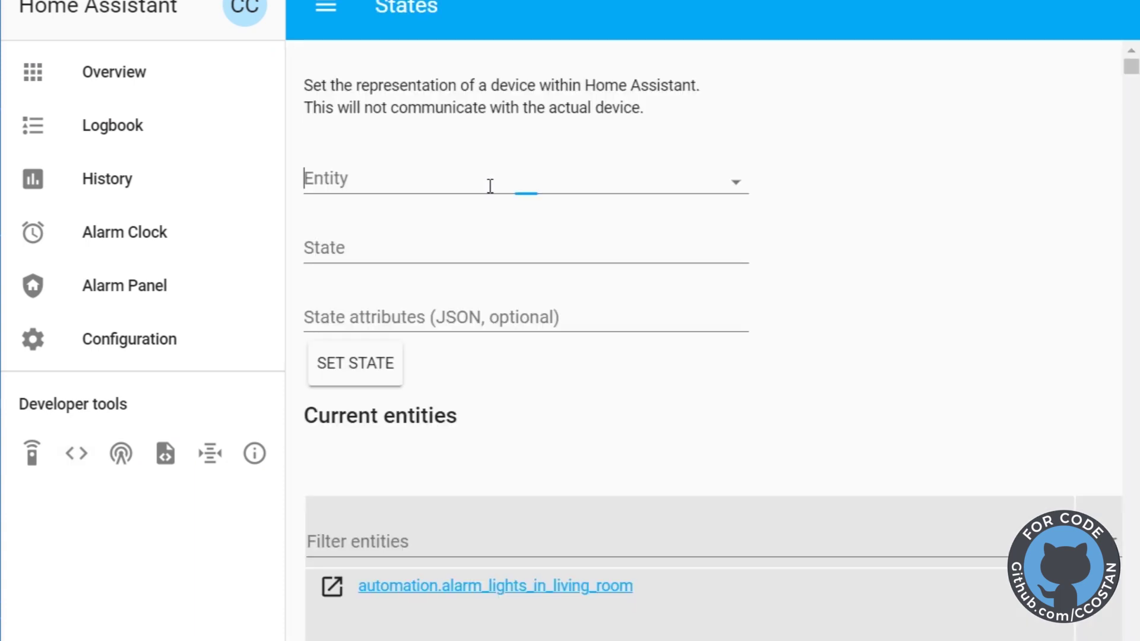
left_click(402, 542)
type("group.")
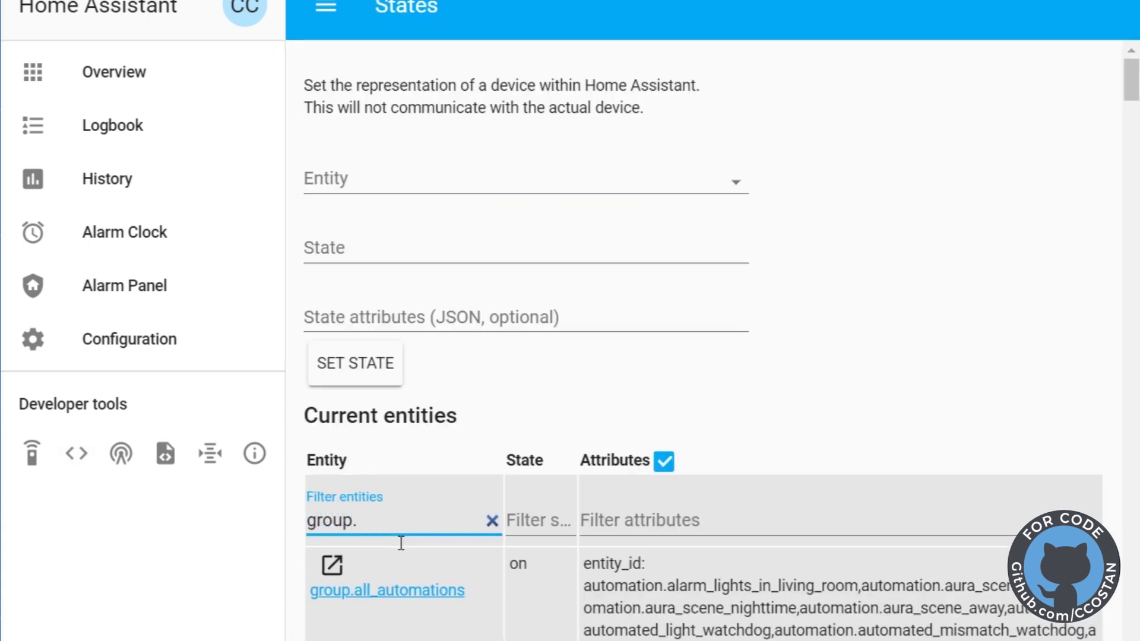
type("fami")
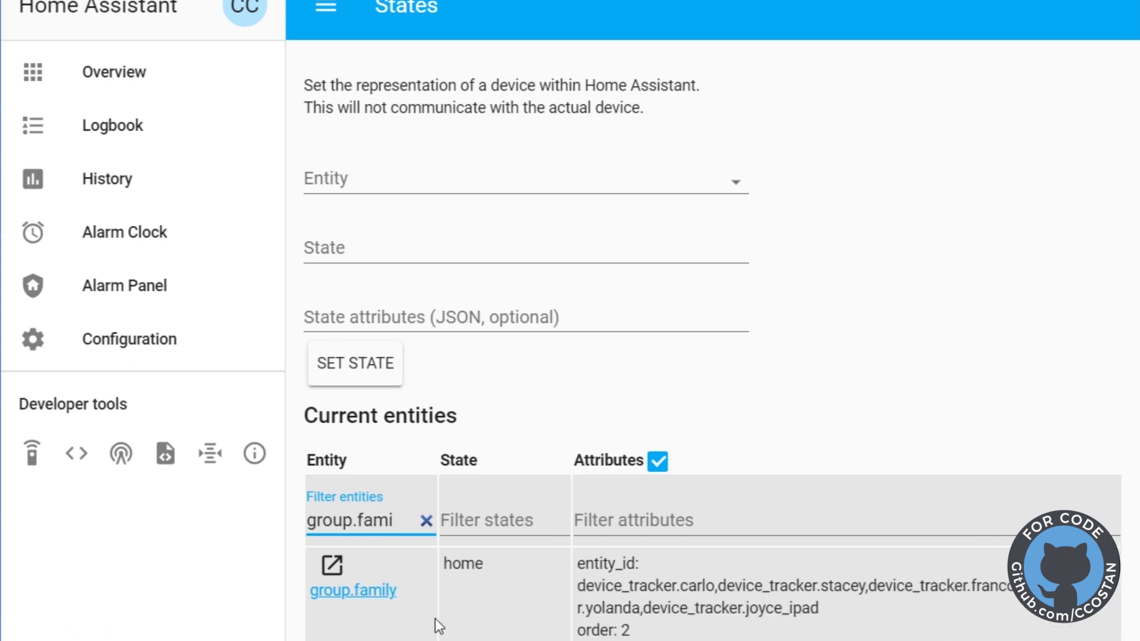
left_click_drag(494, 569, 452, 562)
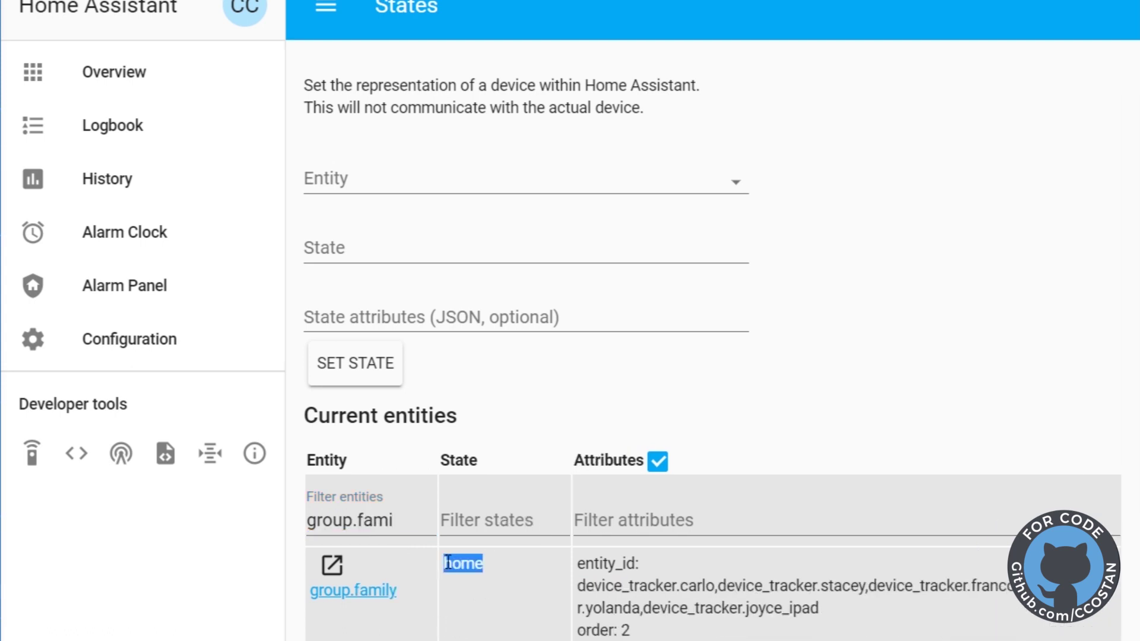
left_click(381, 603)
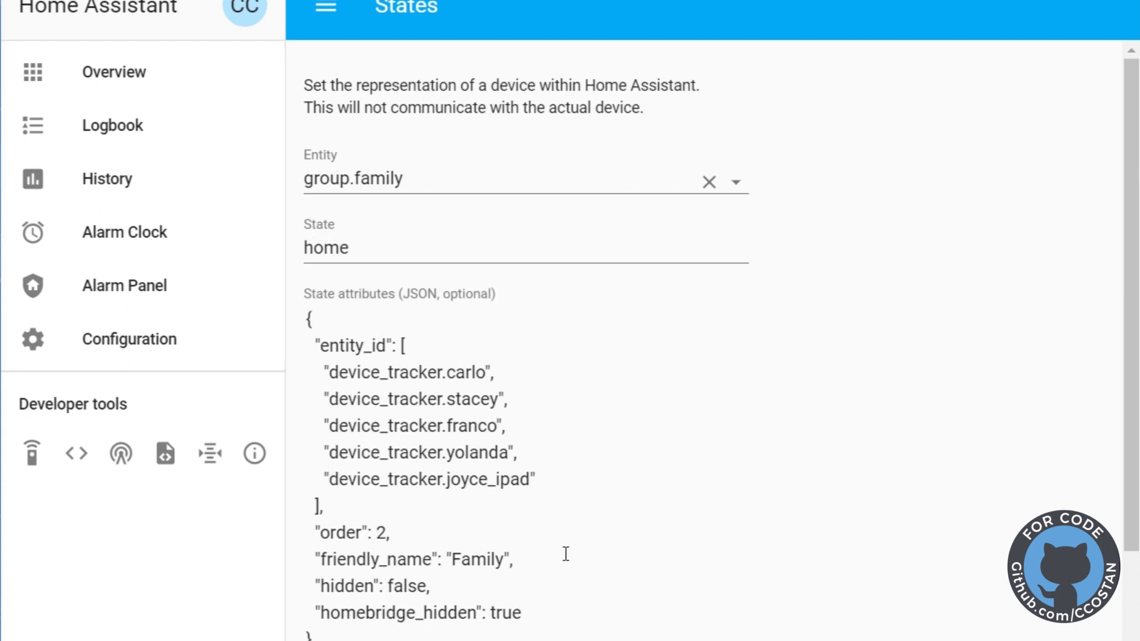
left_click(143, 77)
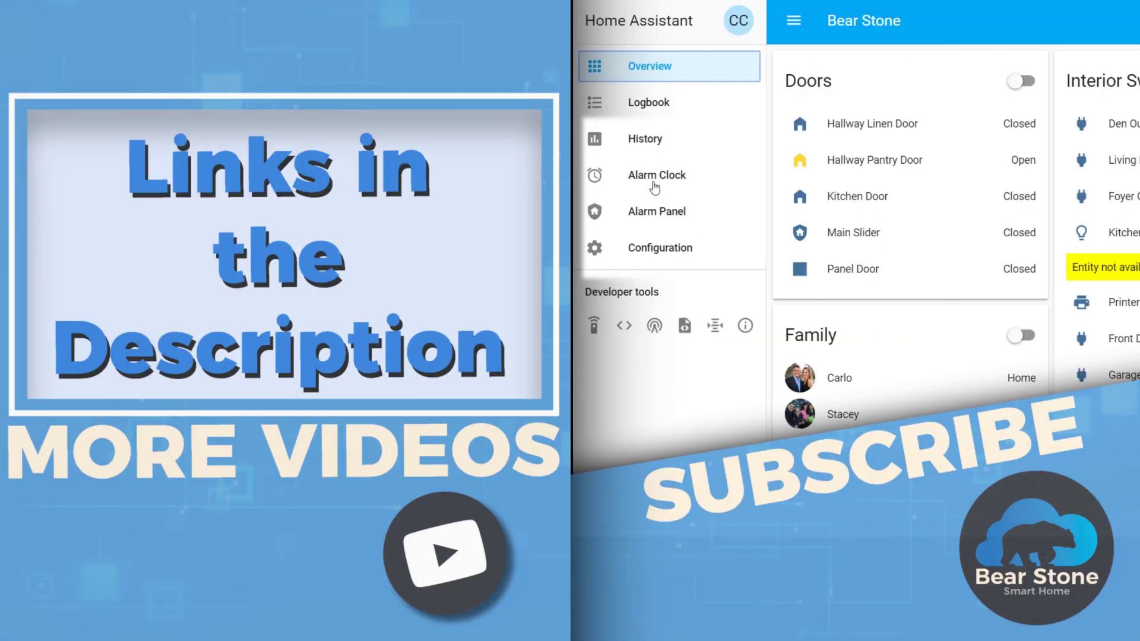
Go to the Alarm Panel page from the Home Assistant sidebar
left_click(655, 214)
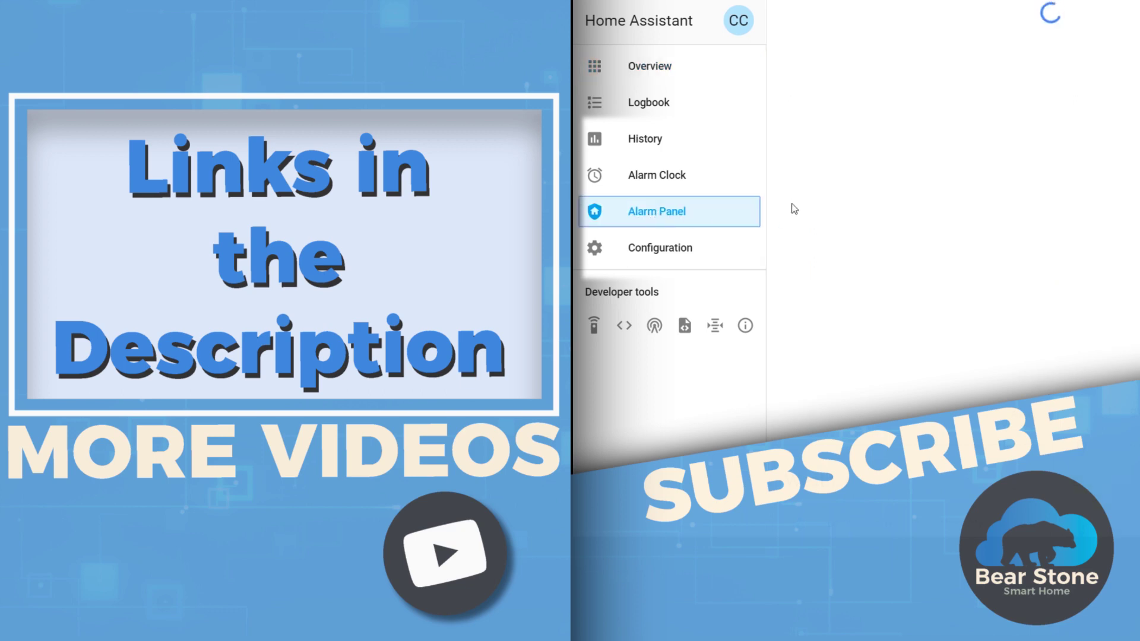